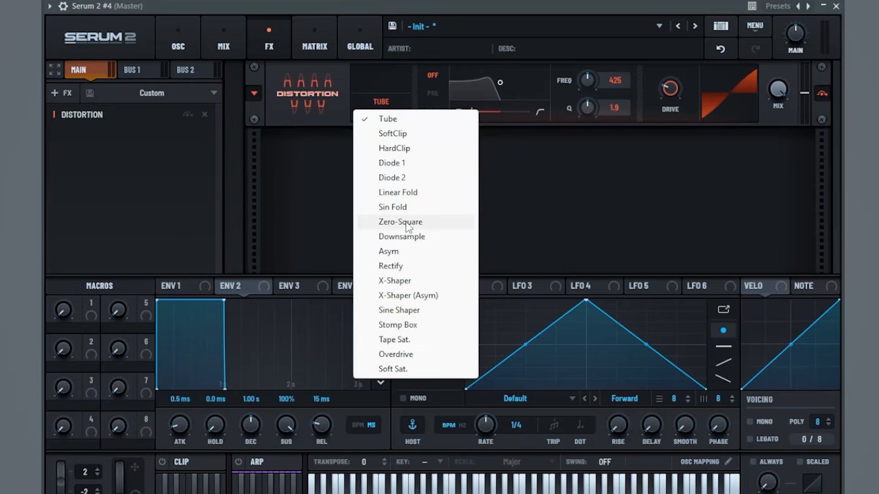
Push the Zero-Square distortion drive to 100% and play a note to hear it
mouse_move(671, 93)
left_click_drag(679, 77, 679, 46)
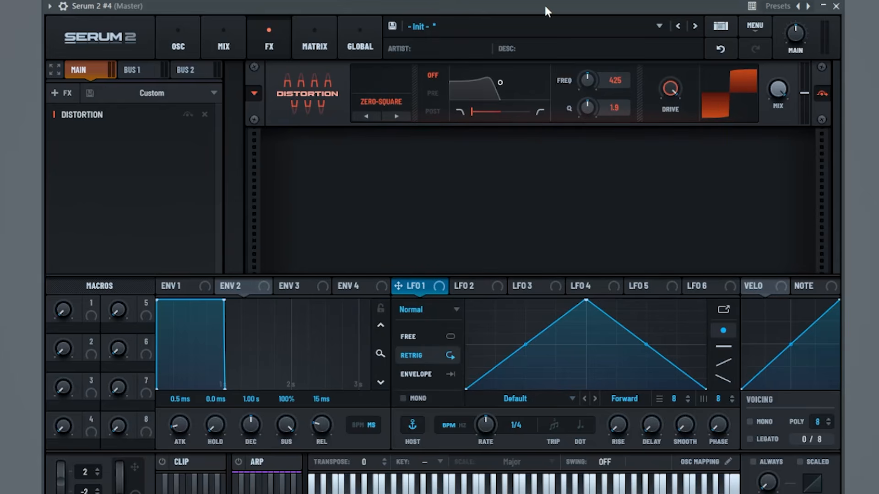
key("space")
Enable the sub oscillator at -2 octaves with its level turned down low
left_click(178, 38)
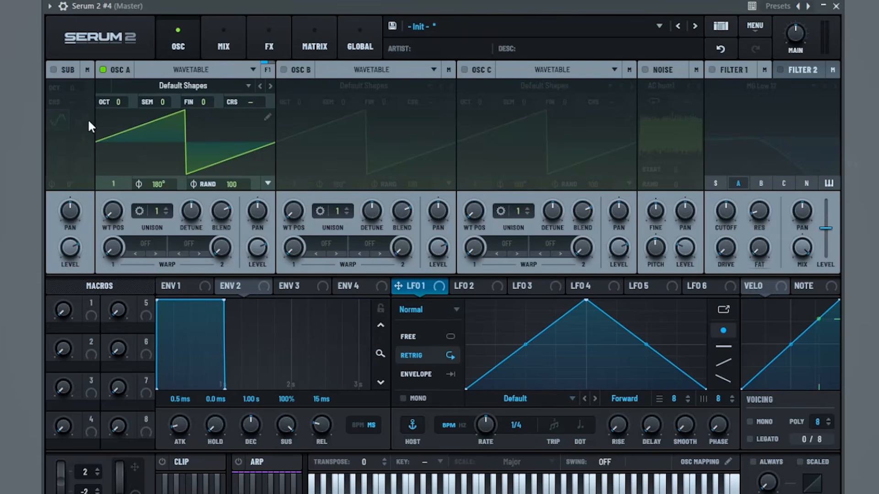
left_click(53, 70)
left_click_drag(72, 87, 71, 97)
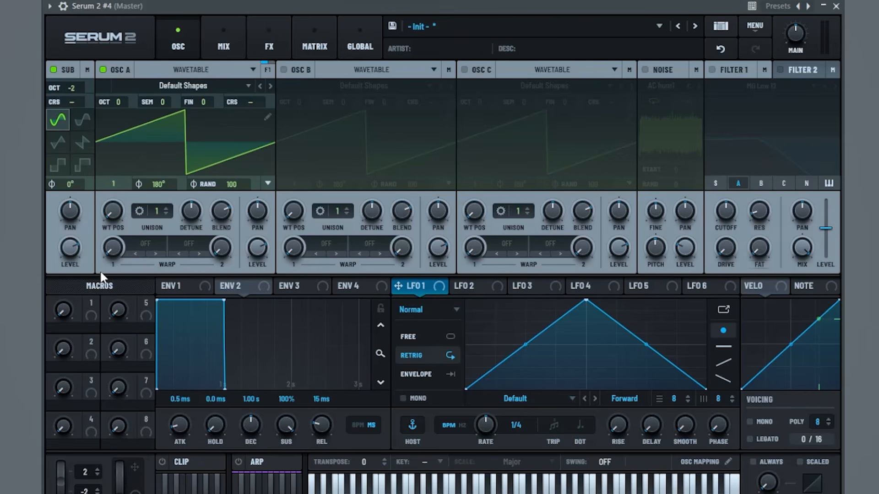
left_click_drag(73, 252, 73, 274)
Load Basic Shapes into oscillator A, morph it to a triangle, and tune it +1 octave +4 semitones
left_click(173, 86)
mouse_move(183, 101)
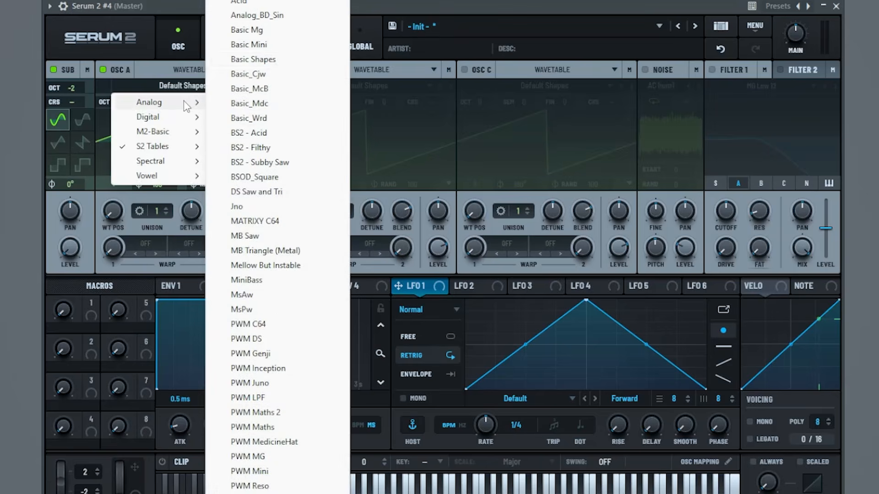
left_click(277, 59)
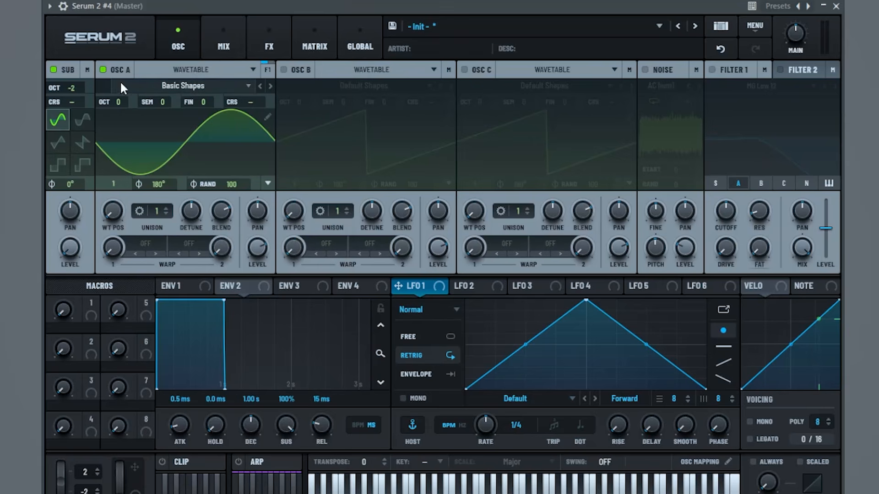
left_click_drag(119, 206, 144, 181)
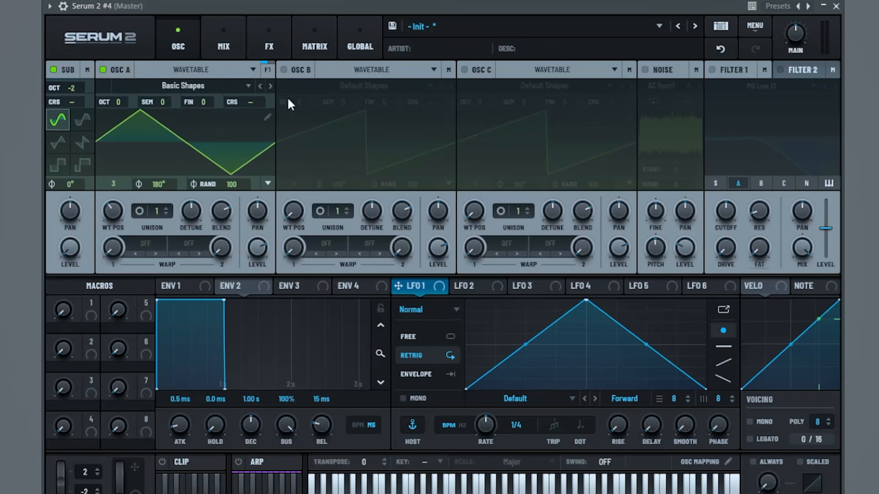
left_click_drag(123, 105, 170, 101)
Enable the BrightWhite noise at a low level and switch on Filter 1 as MG Low 12
left_click(646, 70)
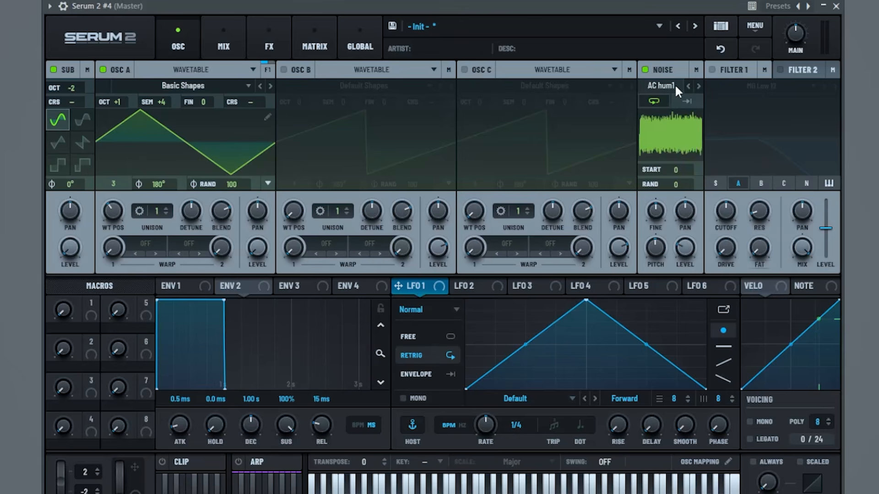
left_click(674, 85)
mouse_move(677, 102)
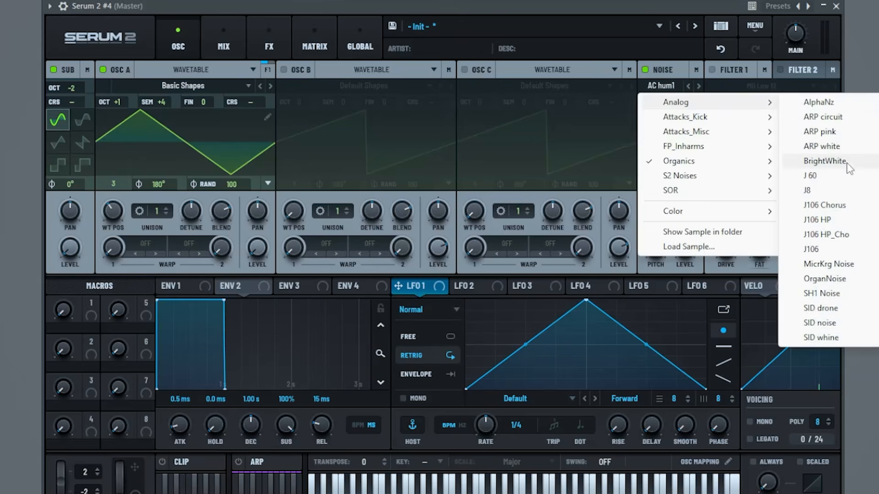
left_click(824, 160)
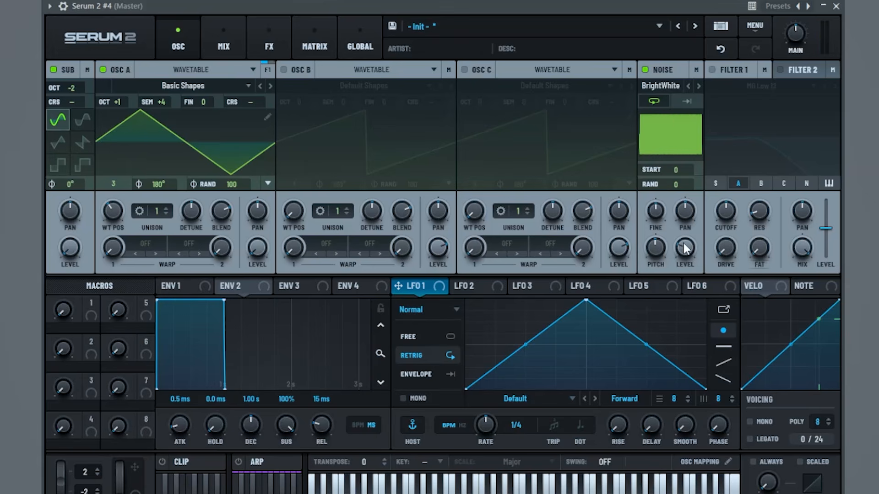
left_click_drag(680, 246, 678, 302)
left_click(713, 69)
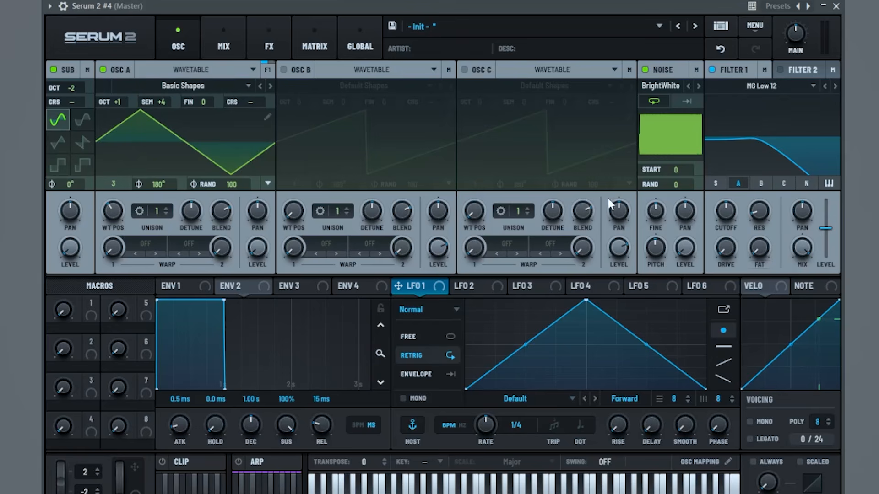
Lower the Filter 1 cutoff and raise its drive to 25%
left_click(280, 40)
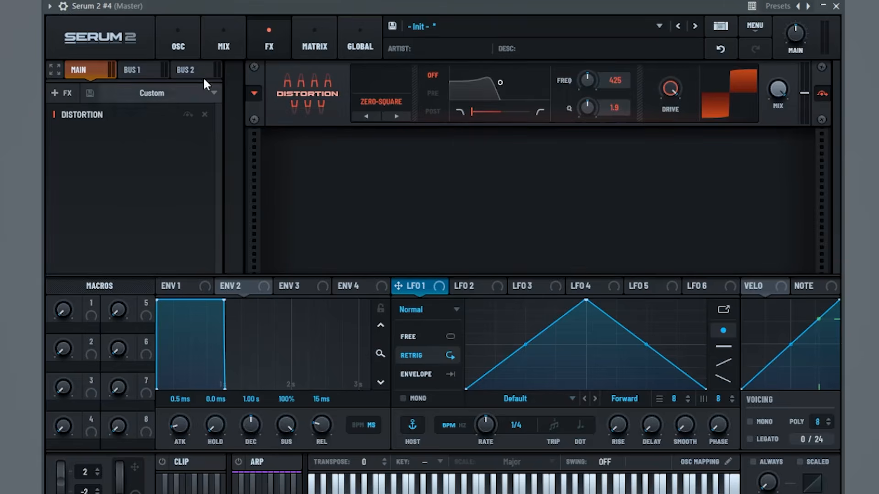
left_click(170, 26)
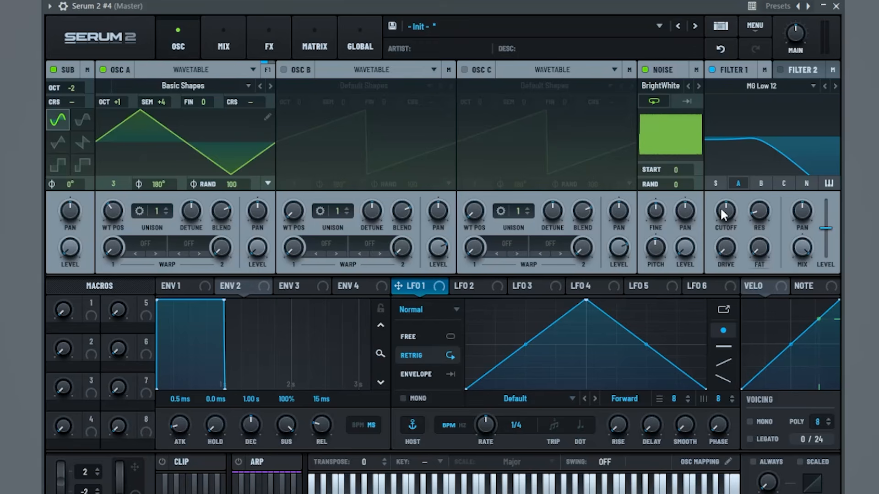
left_click_drag(721, 207, 720, 243)
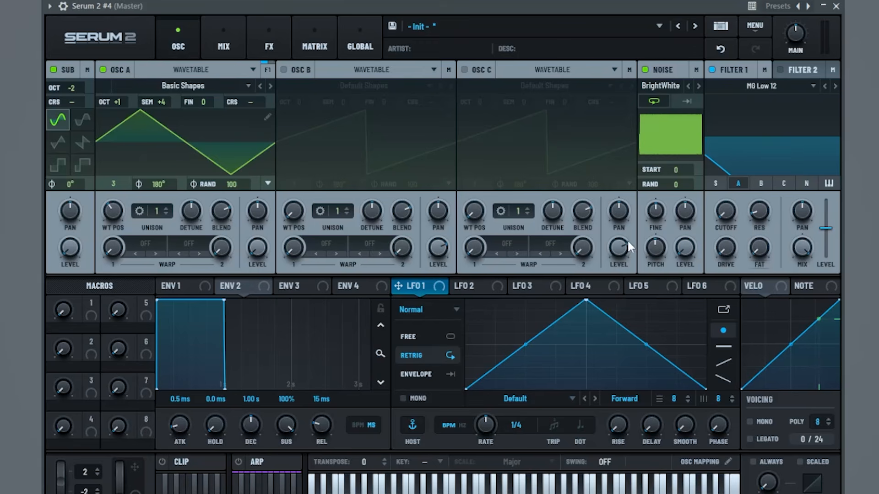
left_click_drag(724, 250, 748, 239)
Make LFO 1 a 2-bar envelope with a curved fast-rise shape modulating the sub level
left_click(428, 376)
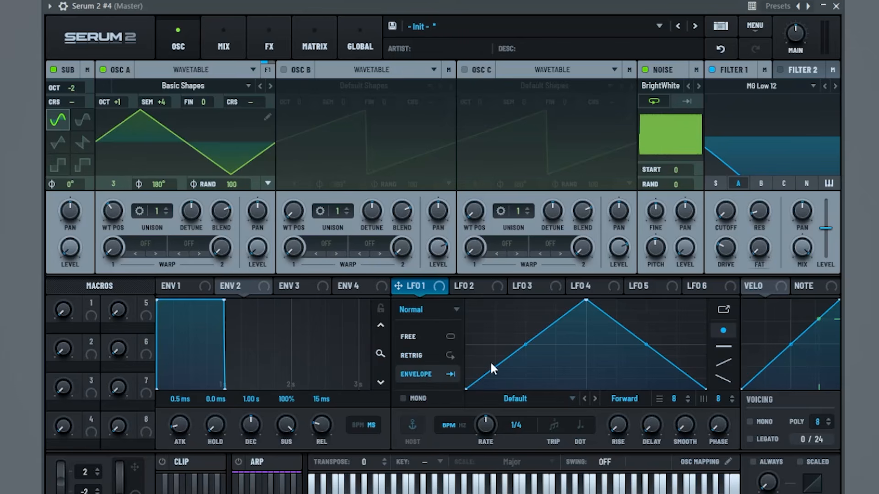
left_click_drag(482, 431, 479, 456)
left_click_drag(586, 300, 484, 225)
left_click_drag(477, 341, 495, 362)
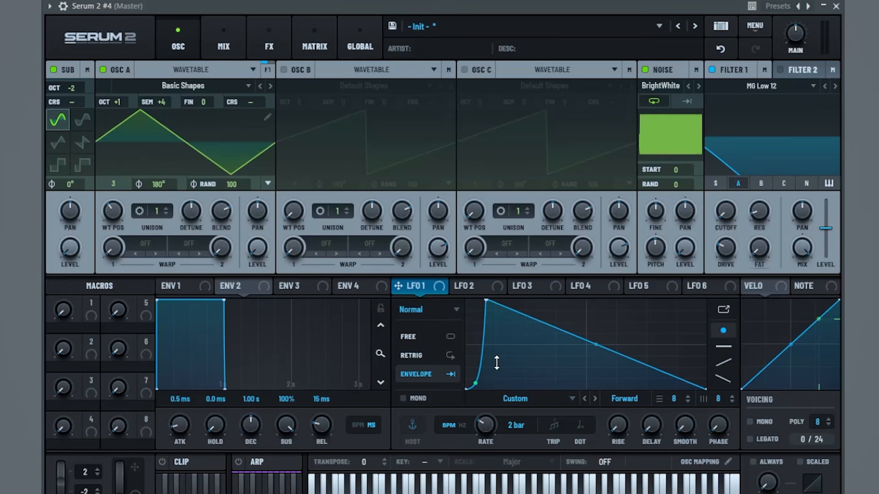
left_click_drag(592, 343, 661, 302)
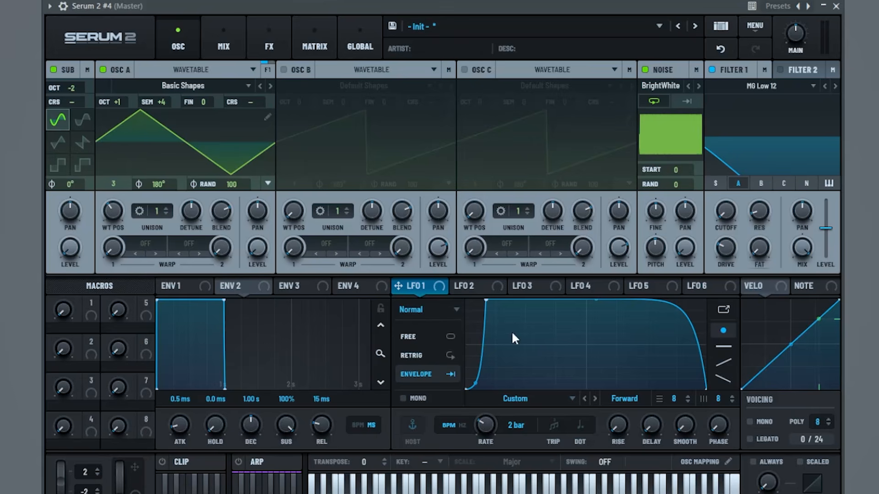
left_click_drag(414, 291, 68, 248)
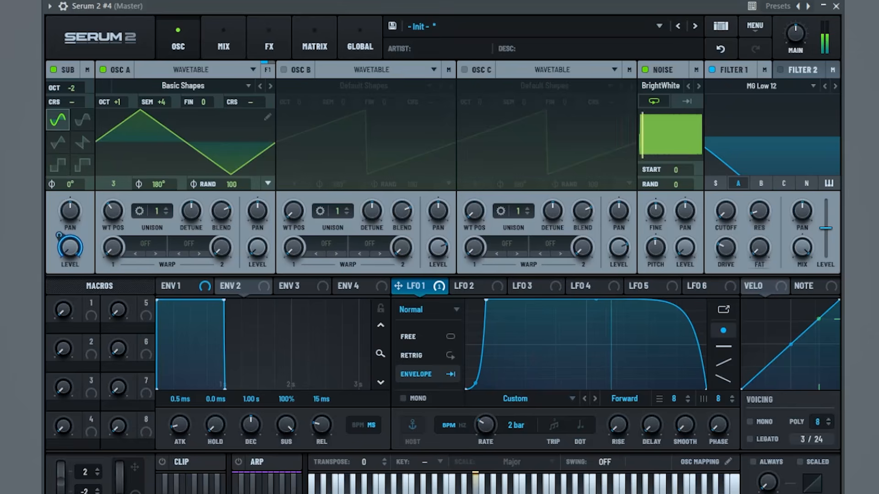
Route LFO 1 to the Filter 1 cutoff and play a note to hear it
left_click(291, 46)
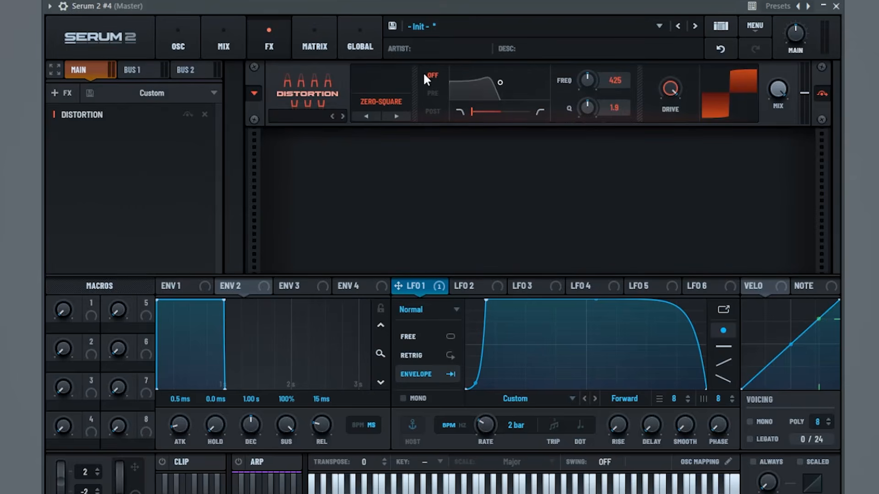
left_click(177, 24)
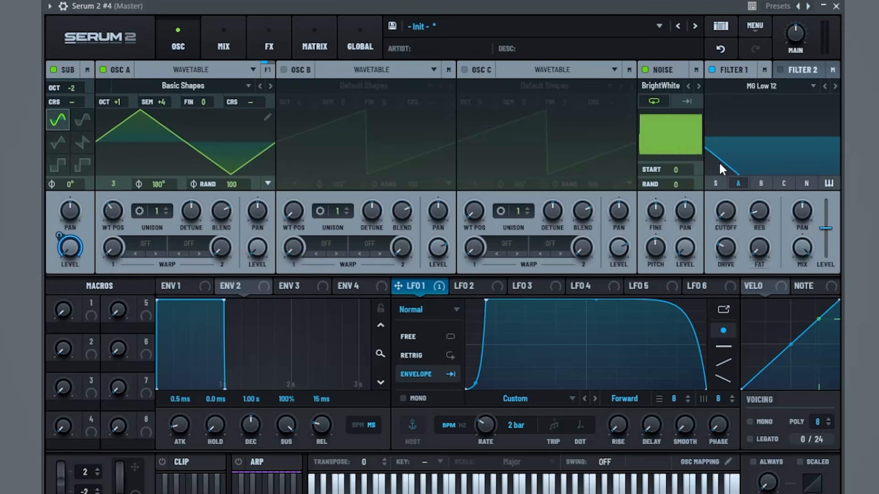
left_click_drag(430, 284, 719, 198)
key("space")
Route LFO 1 to oscillator A level at 88% and noise level at 98%
left_click_drag(417, 290, 257, 247)
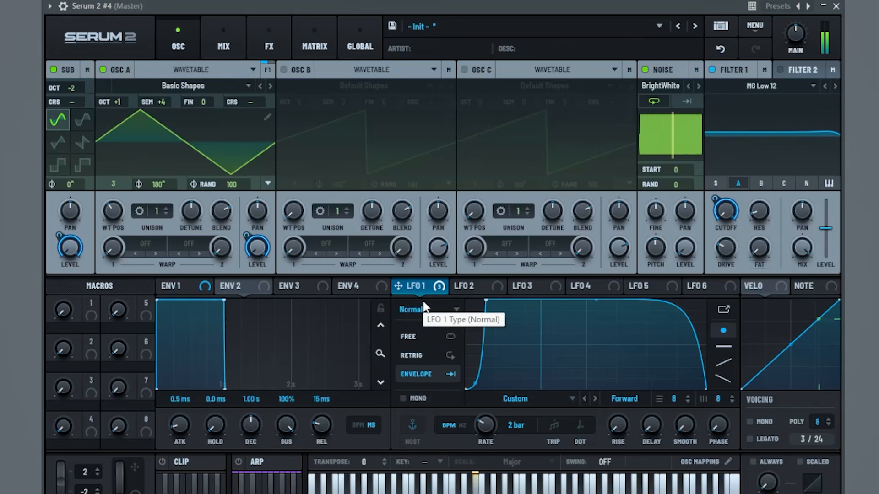
left_click_drag(247, 236, 246, 267)
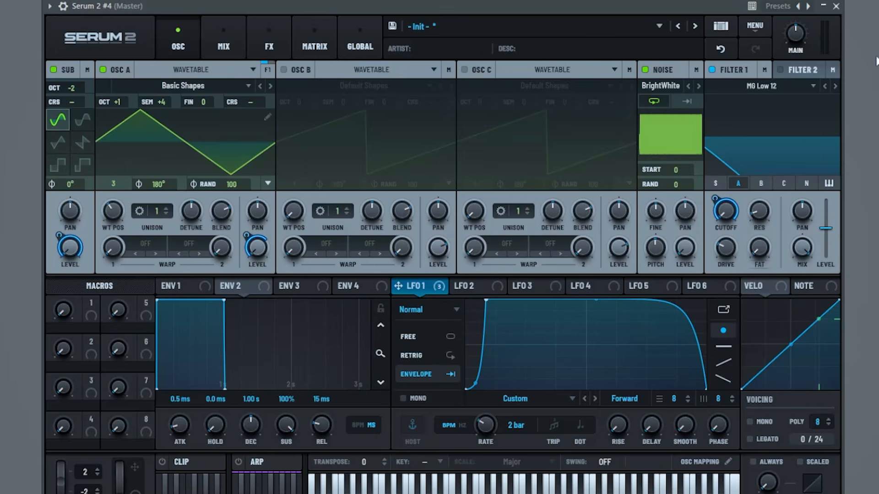
left_click_drag(424, 288, 685, 249)
left_click_drag(676, 236, 667, 292)
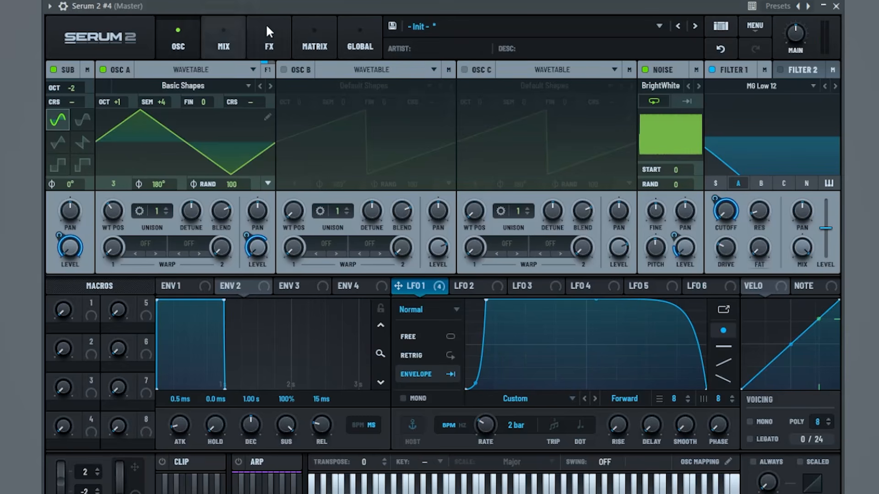
Insert Hyper/Dimension before Distortion with Hyper mix 7%, Dimension size 4% and mix 7%
left_click(280, 48)
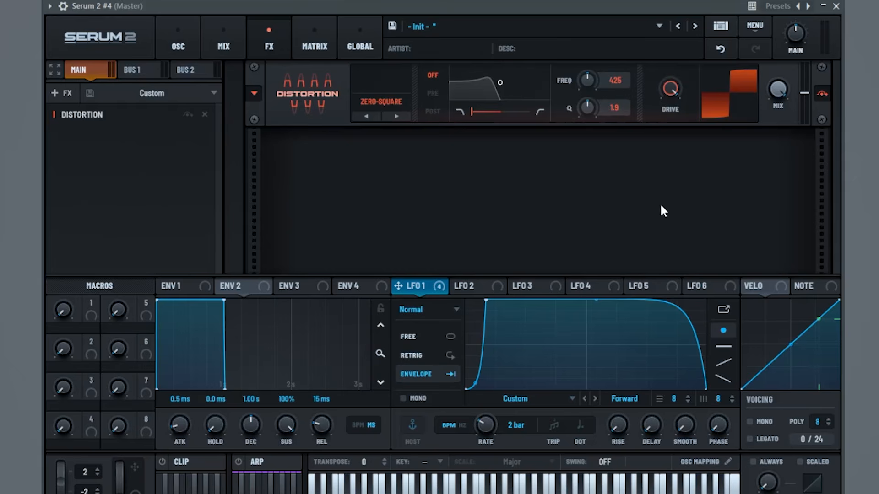
left_click(69, 89)
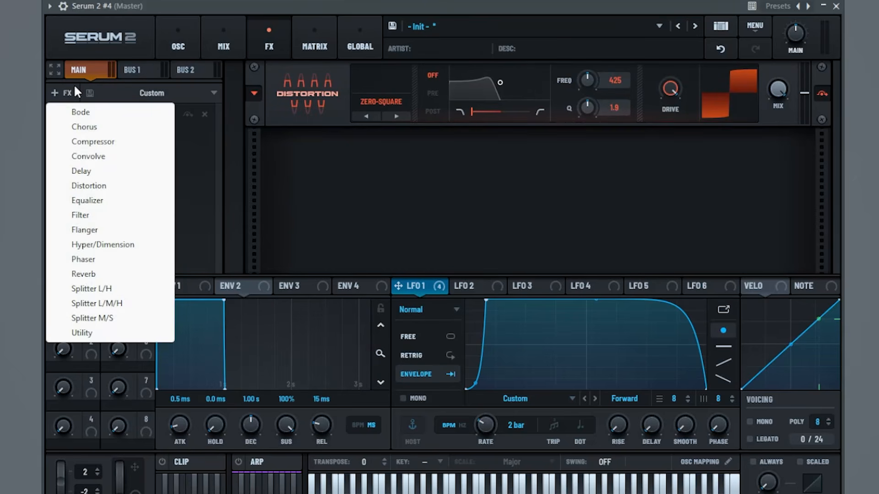
left_click(137, 247)
left_click_drag(133, 132, 131, 113)
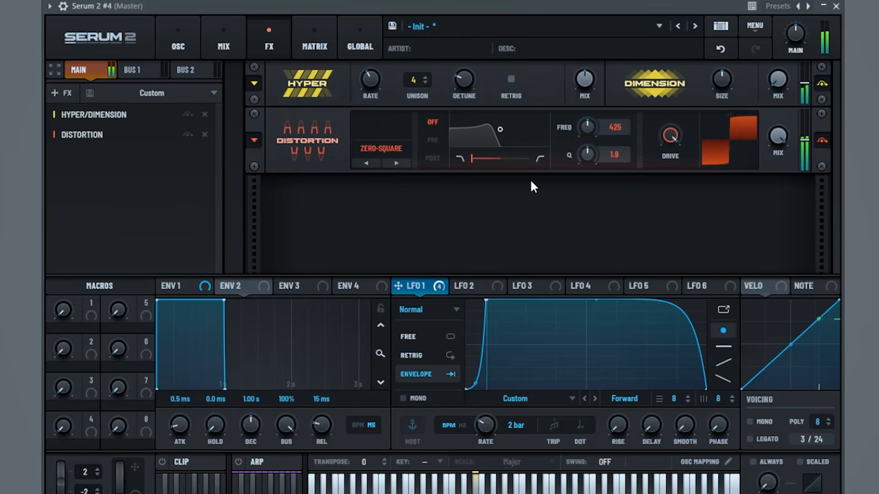
left_click_drag(596, 86, 577, 131)
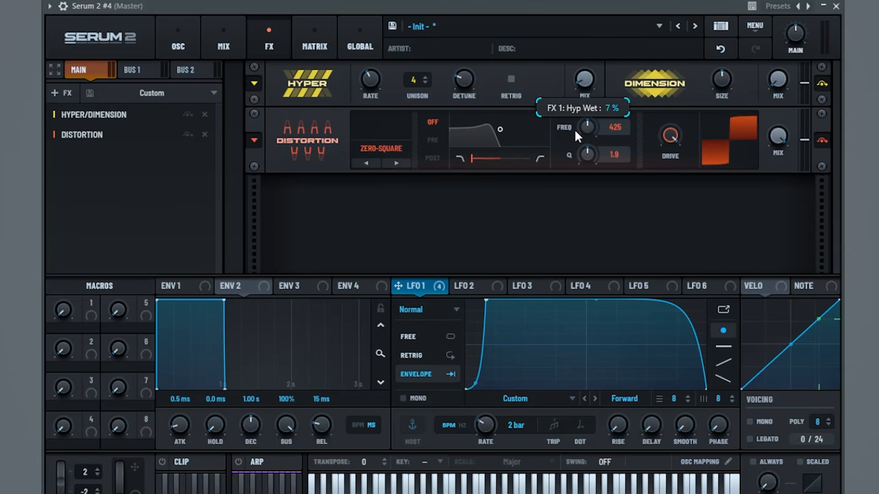
left_click_drag(713, 86, 690, 131)
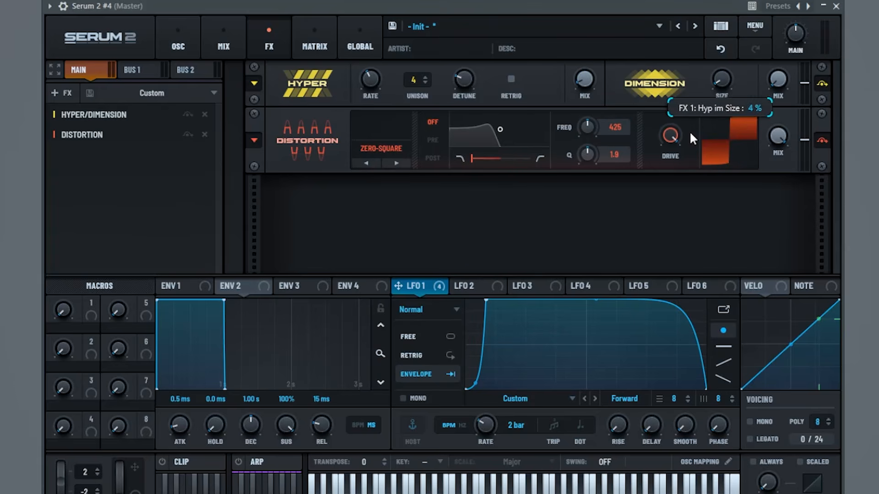
left_click_drag(778, 78, 776, 81)
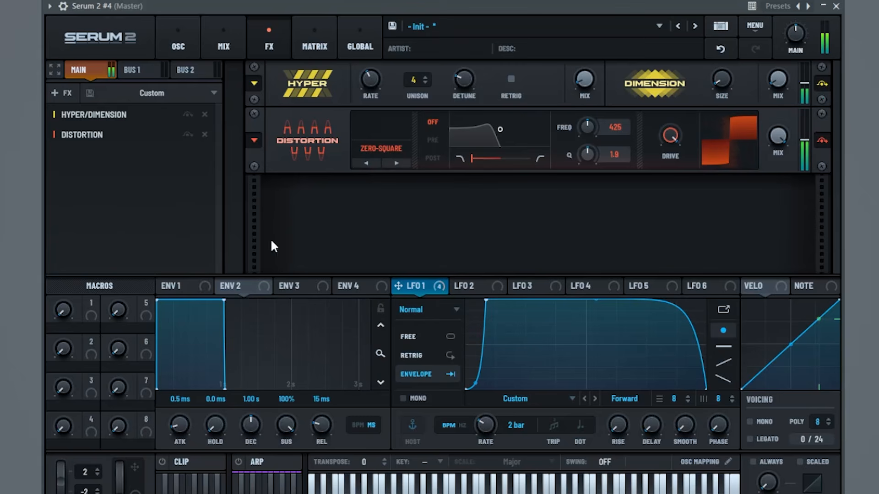
Make the compressor multiband: gain 10.9, below ratio 0.7773, low band 4.7 dB, high 5.1 dB
left_click(53, 94)
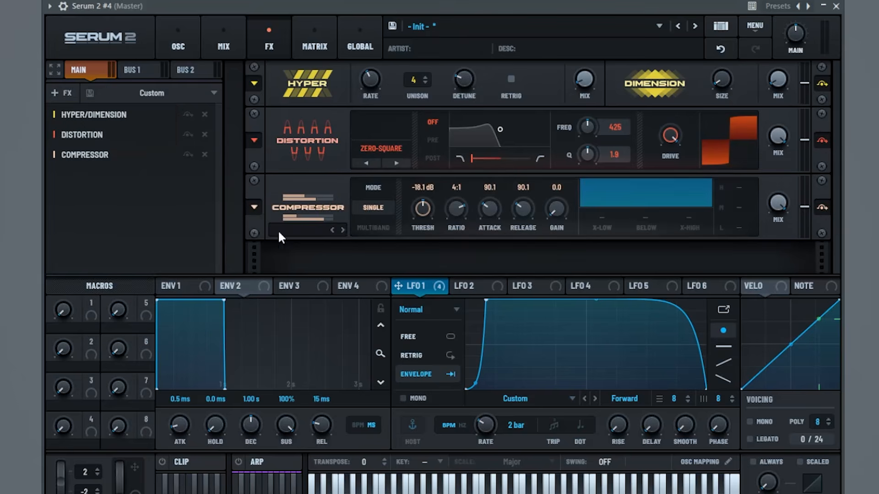
left_click(360, 227)
left_click_drag(562, 207, 654, 200)
left_click_drag(659, 137, 673, 102)
left_click_drag(744, 227, 752, 185)
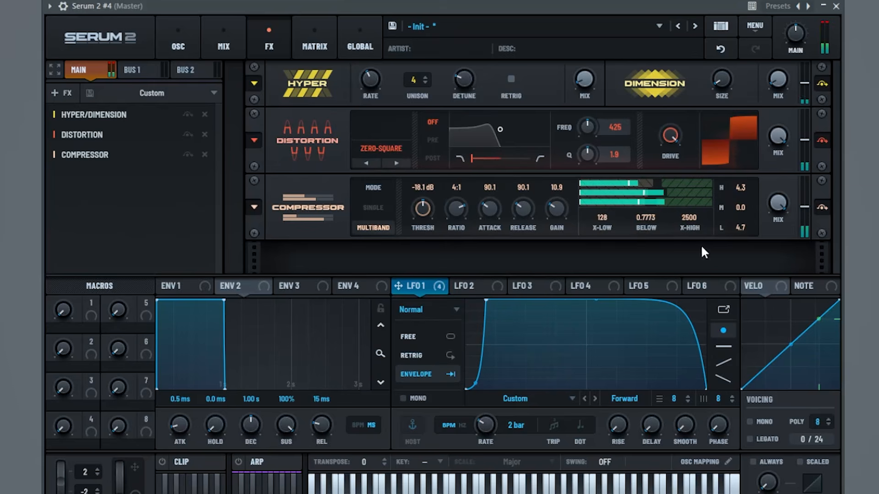
left_click_drag(740, 188, 741, 217)
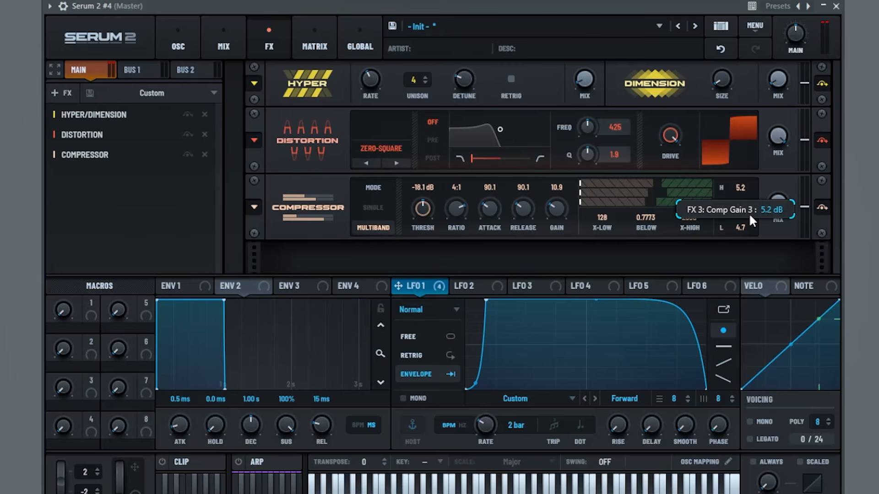
left_click_drag(750, 216, 723, 223)
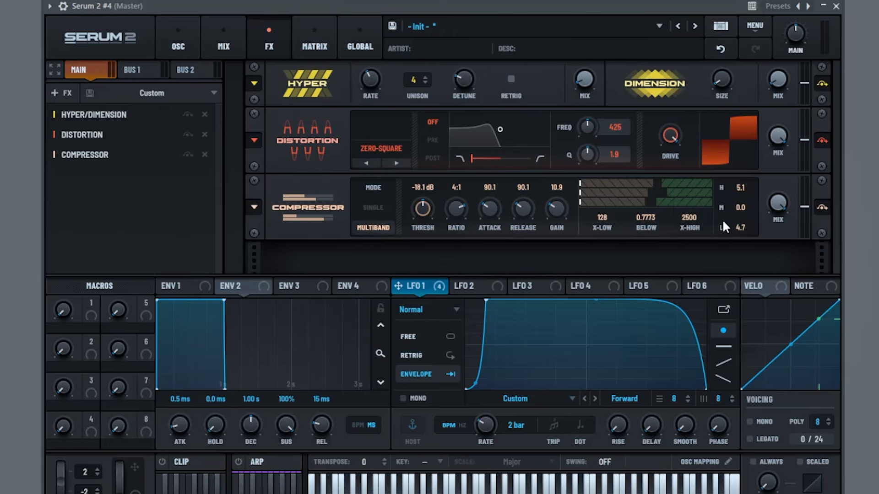
Add a Filter effect of type Add Bass with resonance raised, drive 57% and thru 100%
left_click(59, 96)
left_click(109, 215)
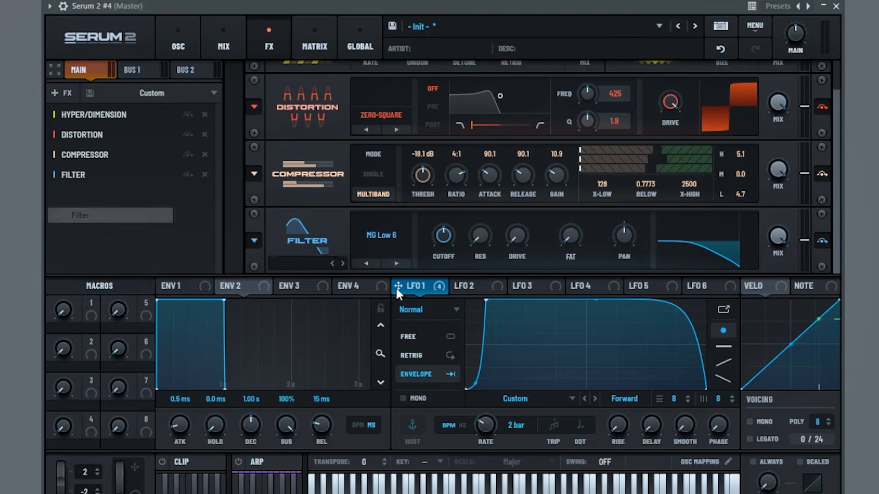
left_click(380, 238)
mouse_move(390, 313)
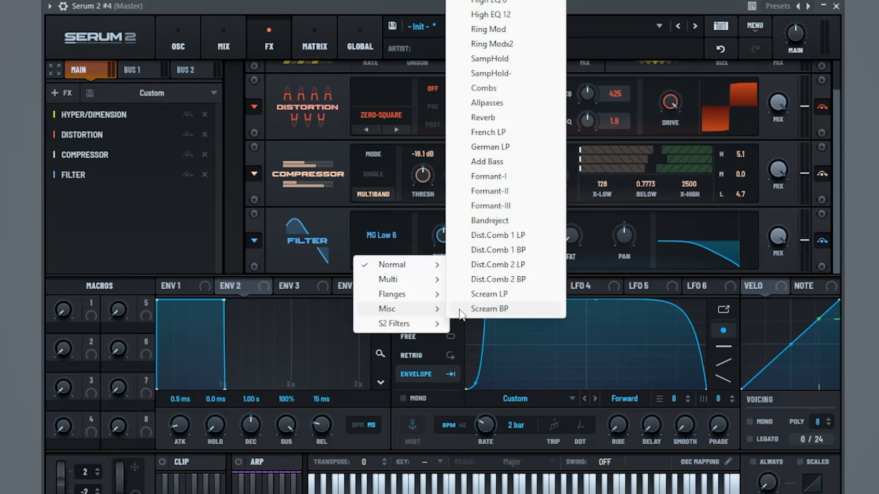
left_click(498, 163)
left_click_drag(481, 242, 525, 176)
left_click_drag(517, 235, 571, 171)
left_click_drag(574, 235, 749, 194)
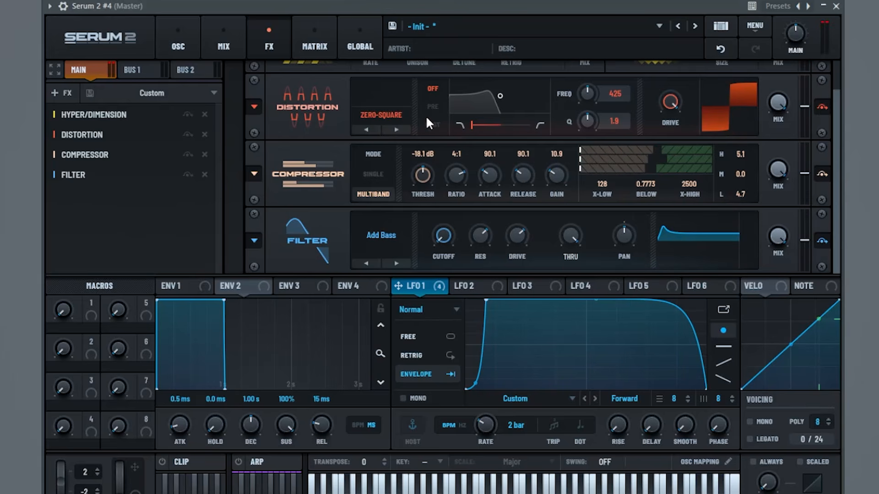
left_click(179, 37)
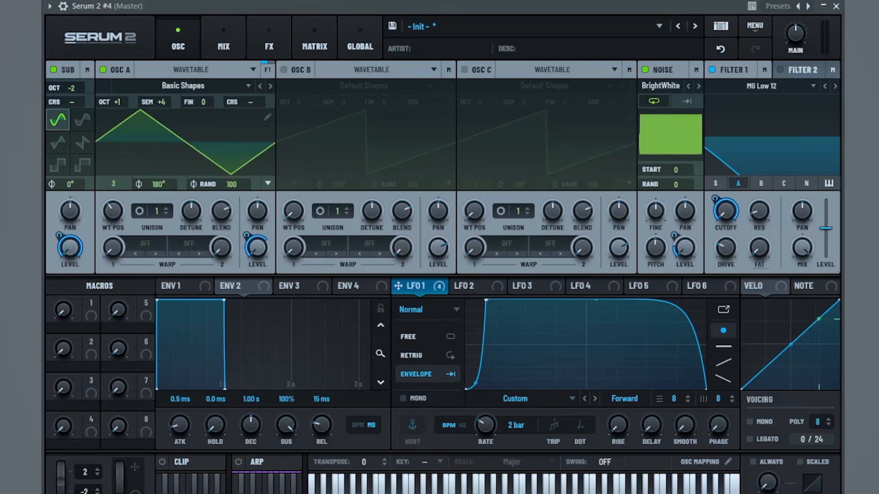
left_click_drag(168, 101, 179, 97)
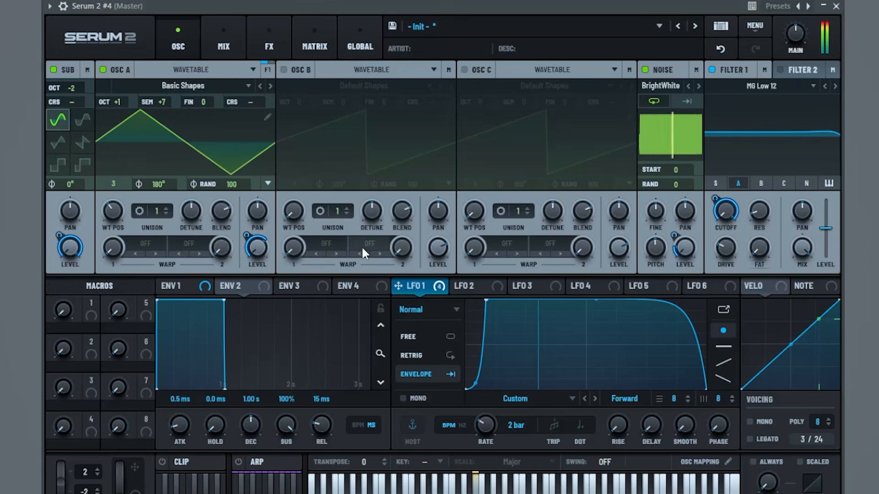
left_click_drag(171, 103, 164, 119)
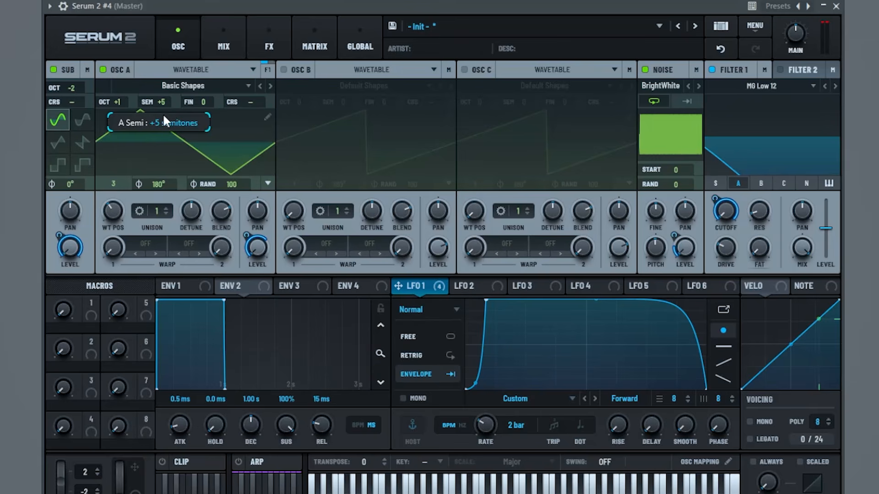
mouse_move(112, 209)
left_mouse_down()
mouse_move(131, 207)
mouse_move(123, 220)
left_mouse_up()
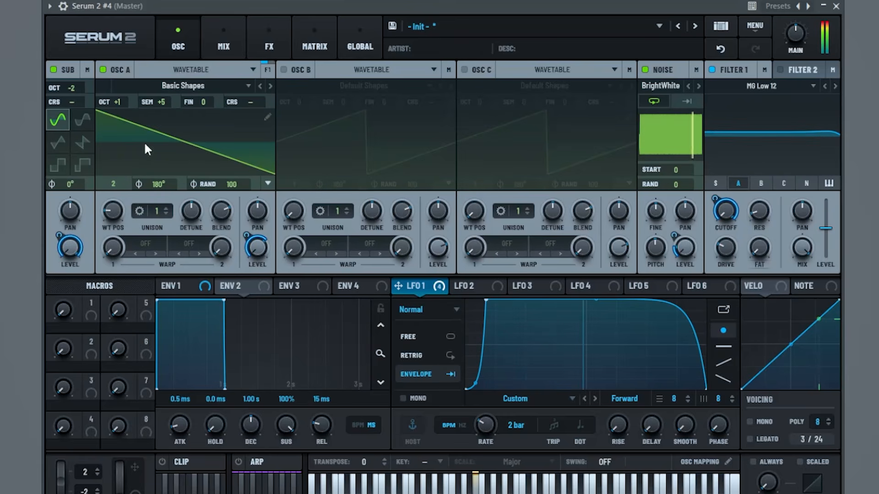
left_click_drag(162, 102, 158, 117)
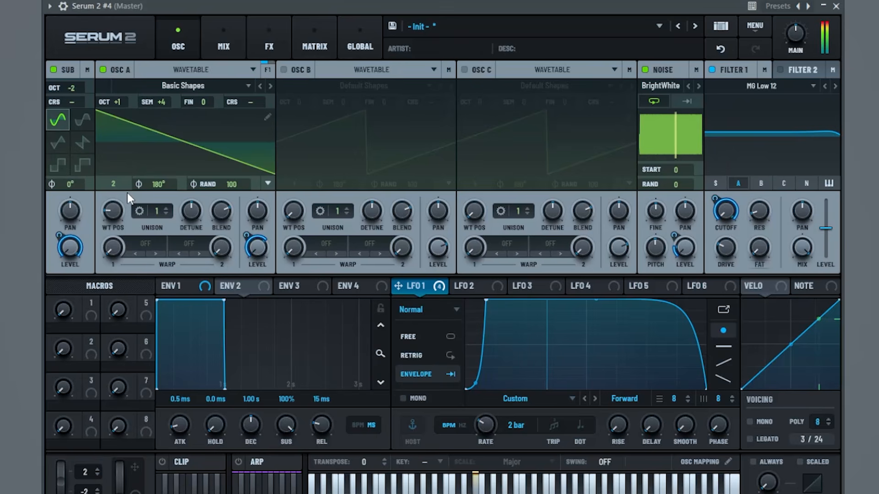
left_click_drag(124, 208, 114, 234)
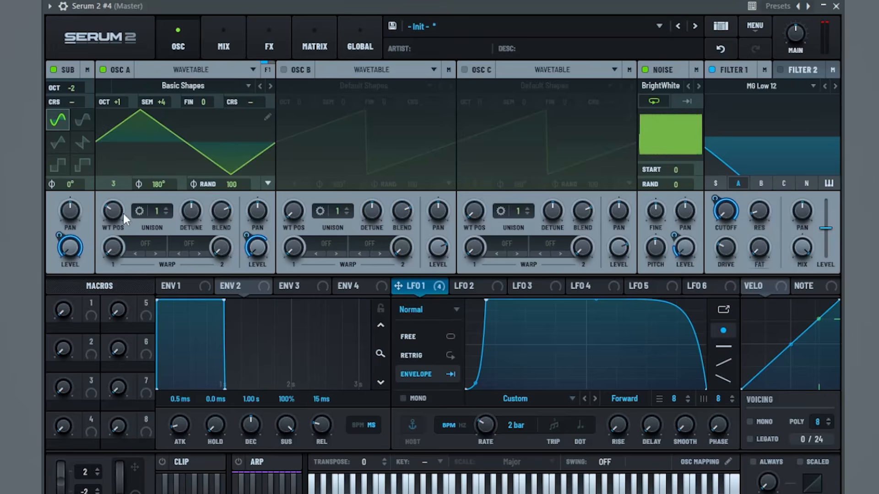
left_click(254, 49)
left_click(191, 37)
Route Serum 2 #4 to mixer insert 21 and bring up the mixer
left_click(172, 28)
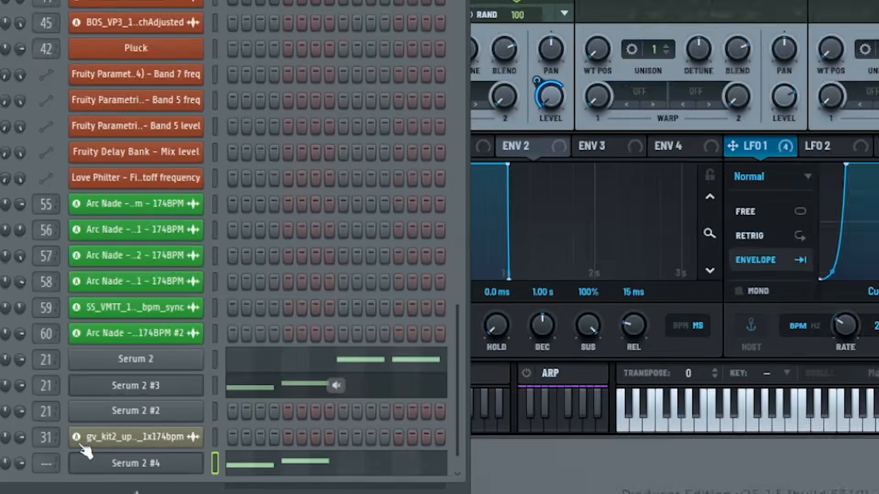
left_click_drag(60, 448, 60, 414)
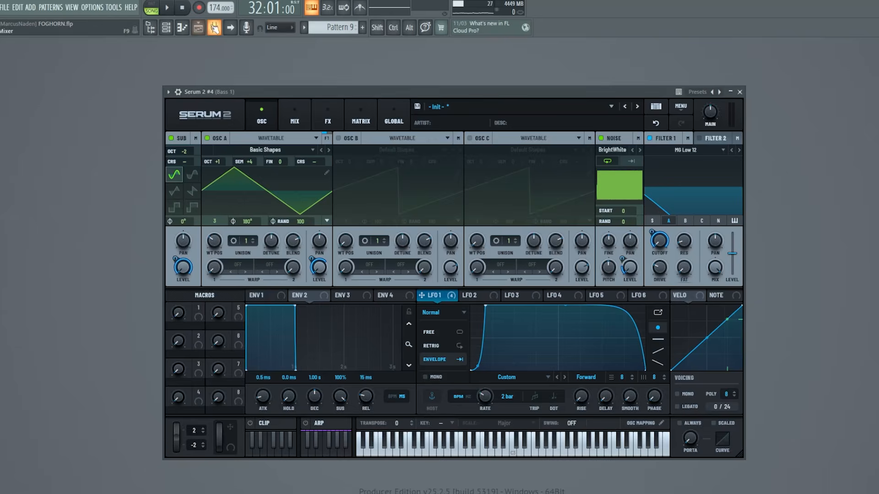
left_click(215, 27)
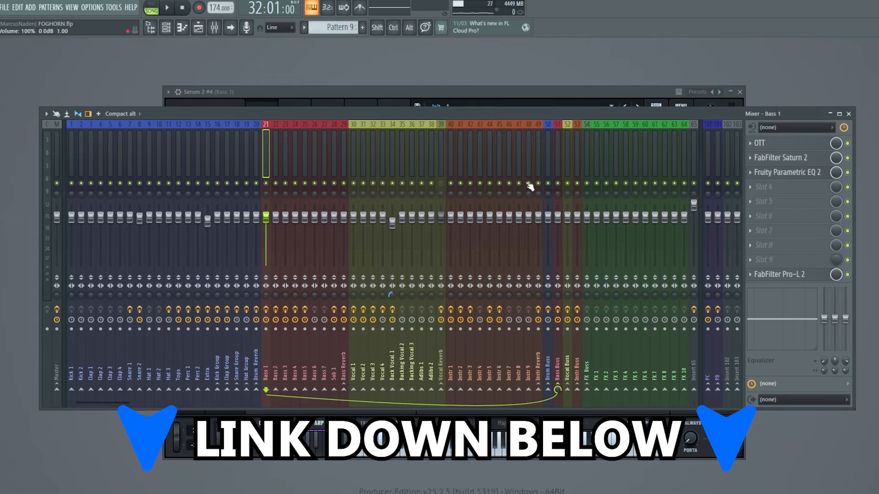
Inspect the OTT, Pro-MB and Parametric EQ 2 plugins on Bass 1, then select Sub 1
left_click(758, 143)
left_click_drag(361, 138, 436, 144)
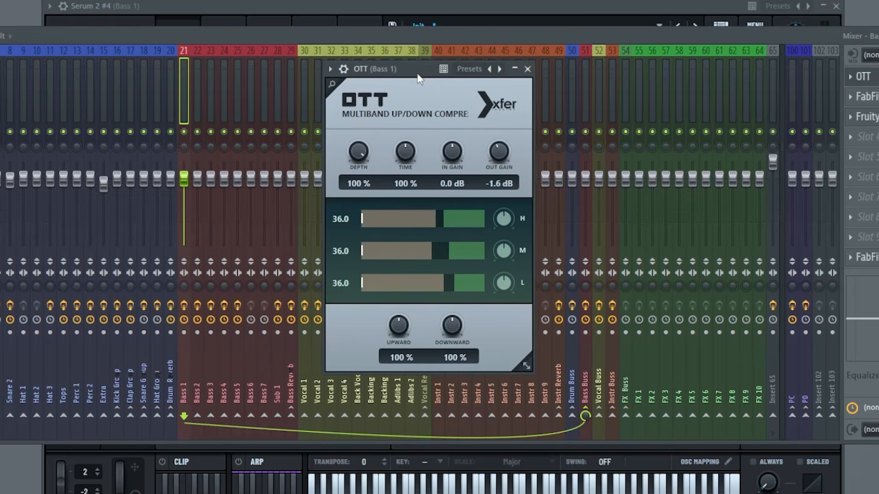
left_click(528, 69)
left_click(864, 96)
left_click_drag(337, 0, 401, 50)
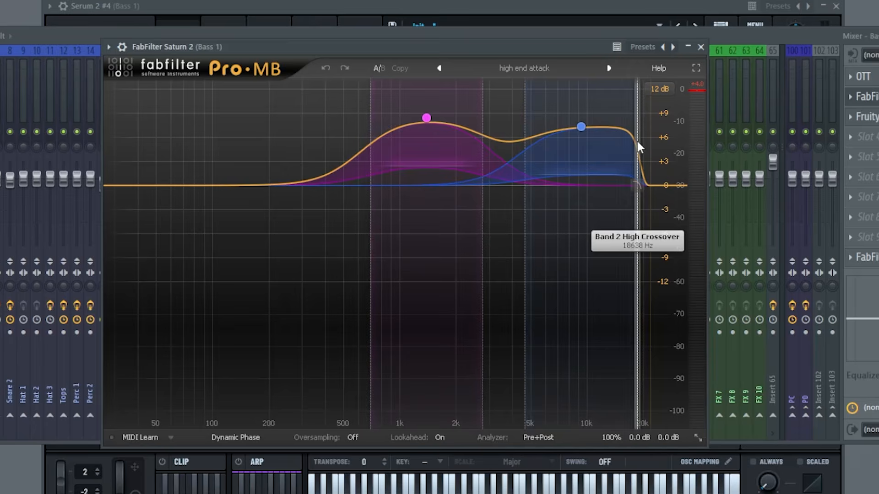
left_click(702, 47)
left_click(867, 116)
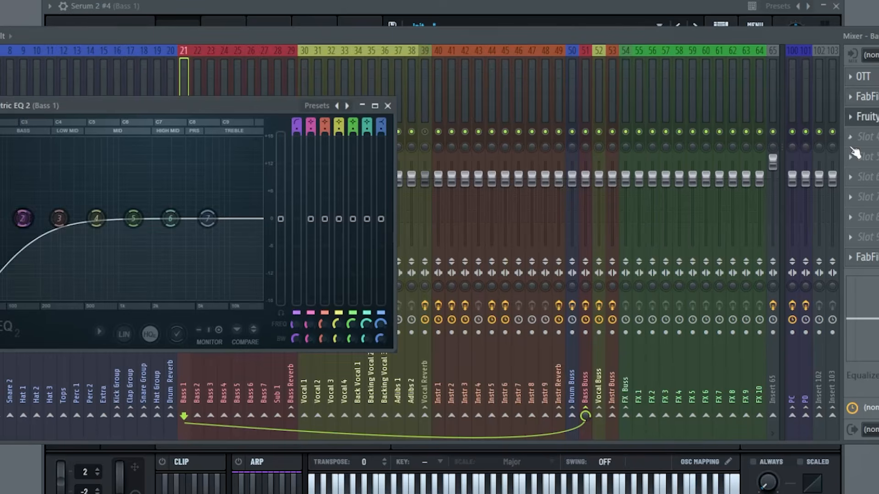
left_click(388, 106)
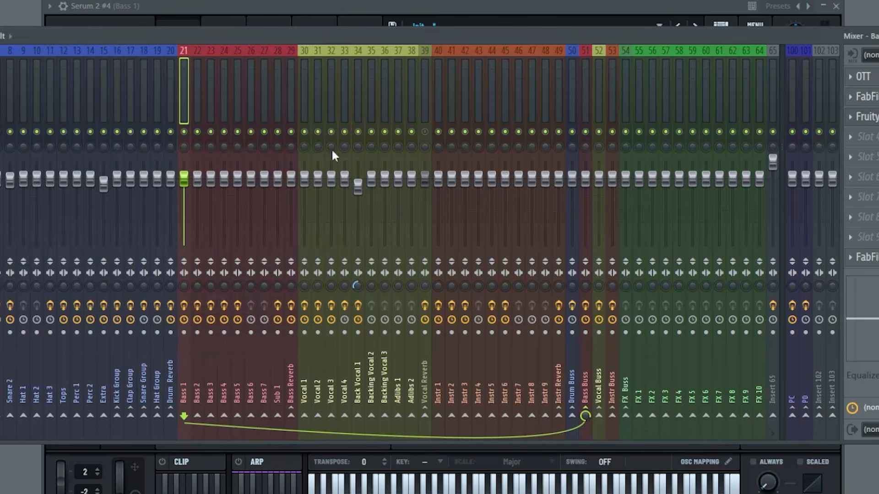
left_click(277, 112)
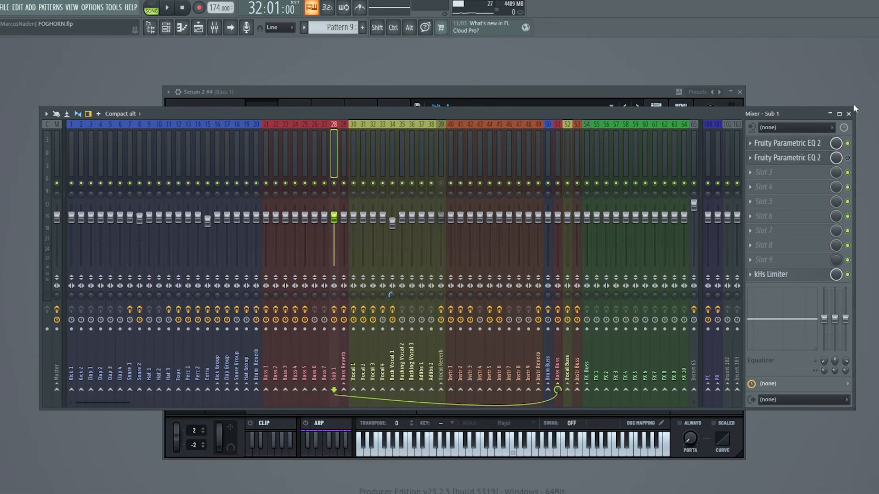
Close the mixer and play the arrangement from bar 33 to hear the bass
left_click(848, 114)
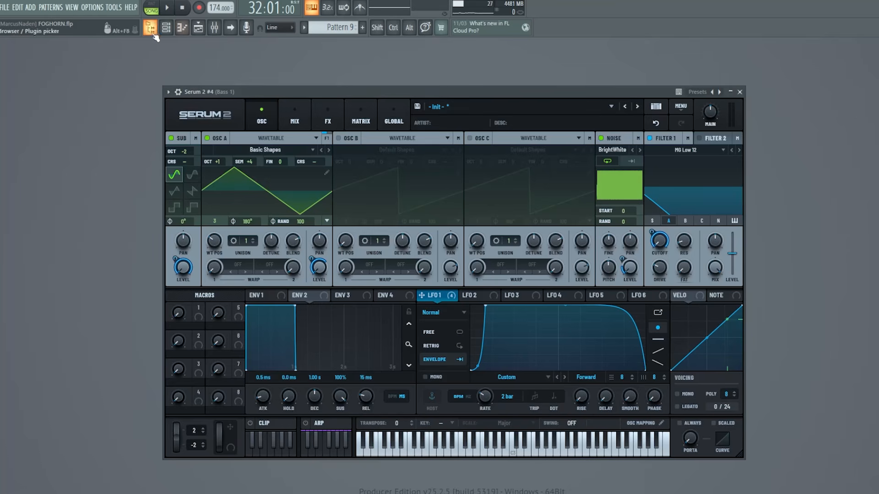
left_click(182, 28)
left_click(182, 27)
left_click(198, 28)
left_click(504, 78)
key("space")
left_click(250, 92)
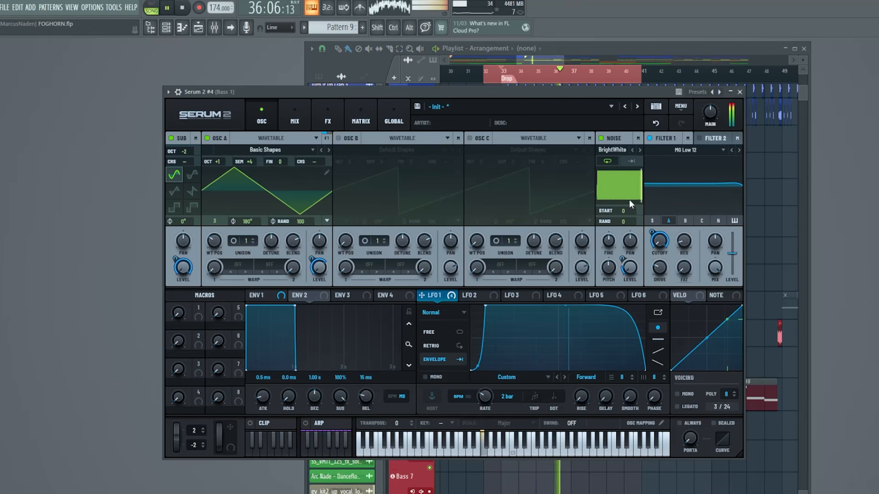
left_click(739, 91)
key("space")
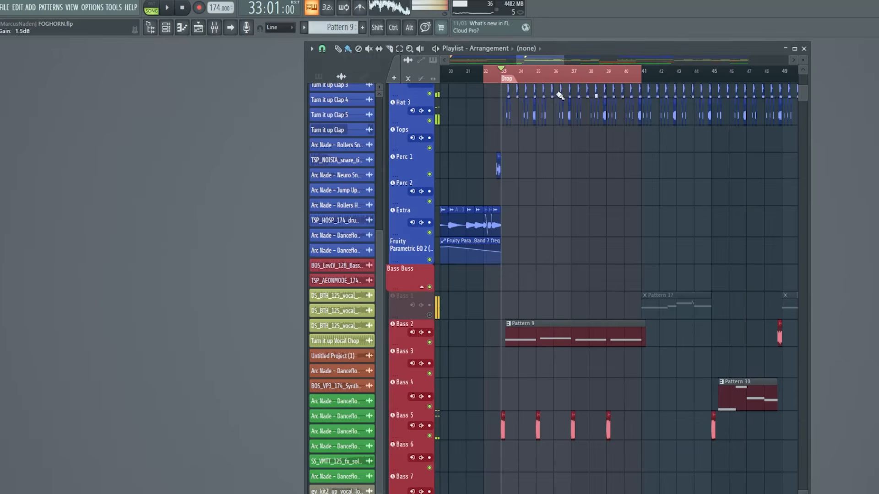
Replay the drop with the mixer showing, then stop and return to the channel rack
left_click(214, 27)
key("space")
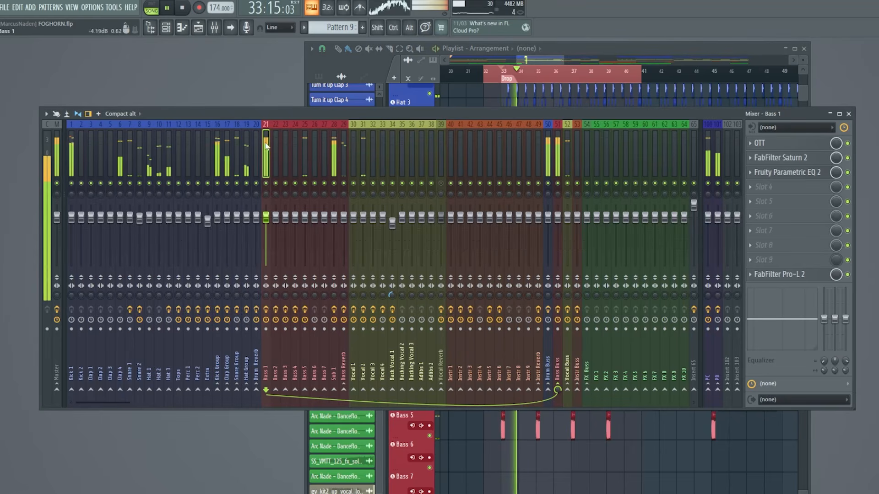
left_click(848, 114)
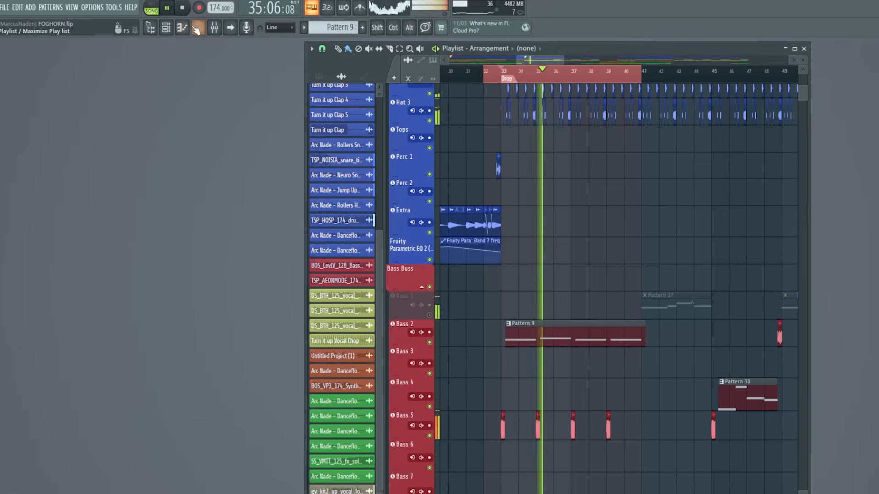
key("space")
left_click(178, 31)
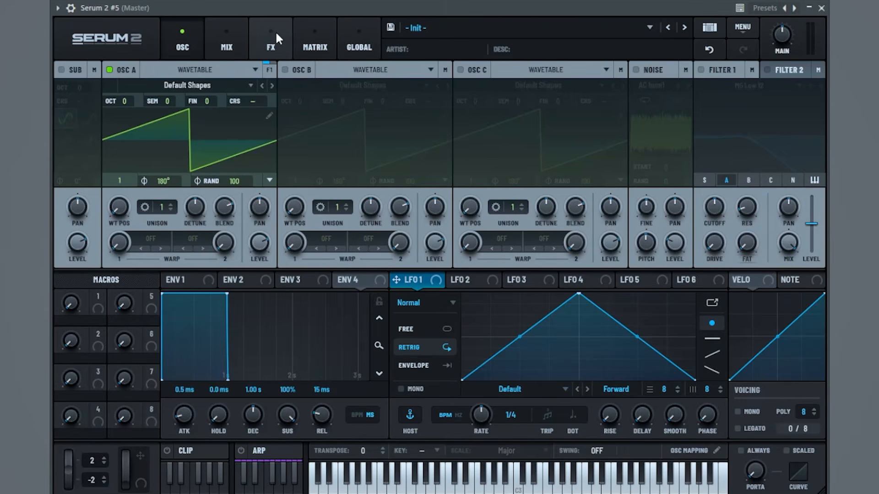
Add a Distortion effect in Diode 1 mode with its drive at 100%
left_click(273, 29)
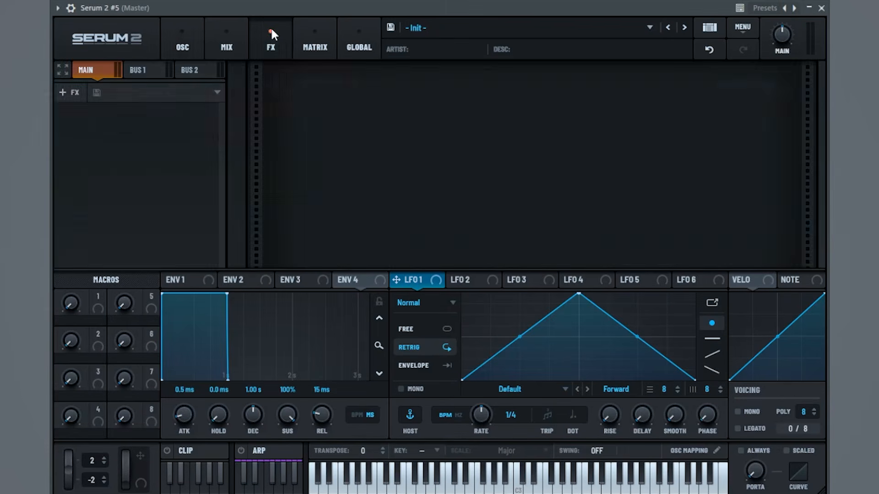
left_click(68, 91)
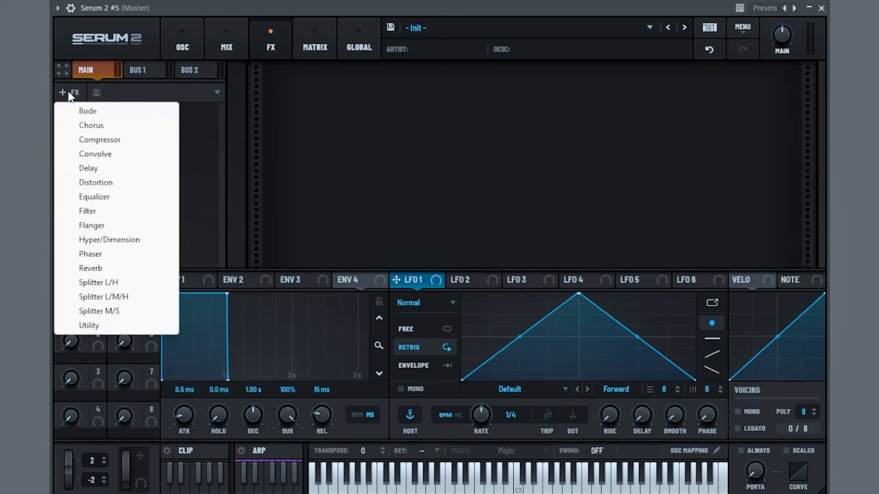
left_click(126, 185)
left_click(394, 115)
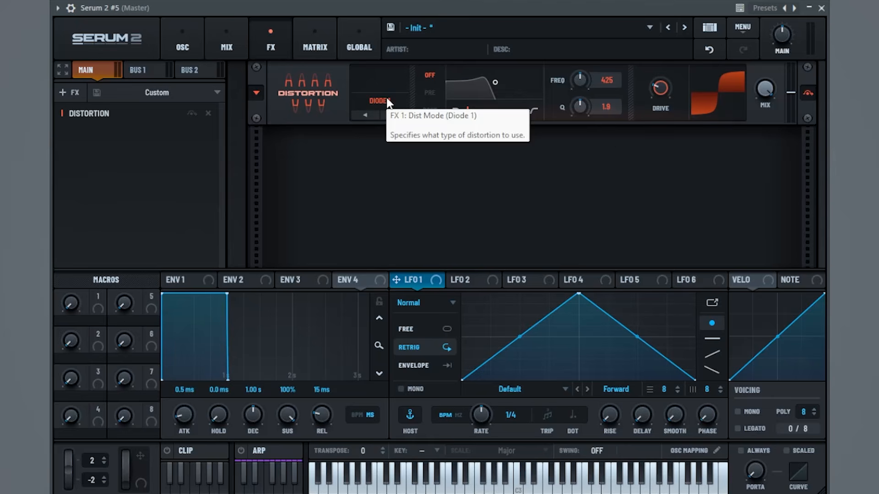
left_click_drag(654, 90, 655, 60)
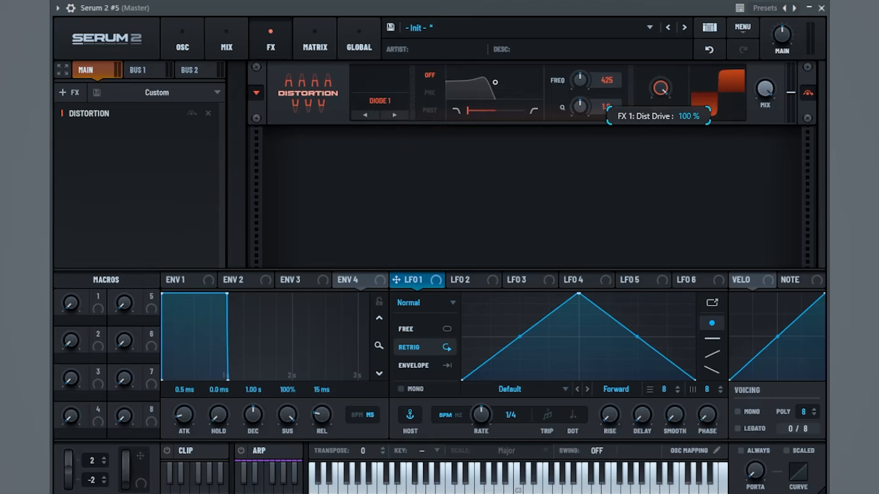
Load the Basic Shapes wavetable into oscillator A and set its random phase to 0
left_click(186, 37)
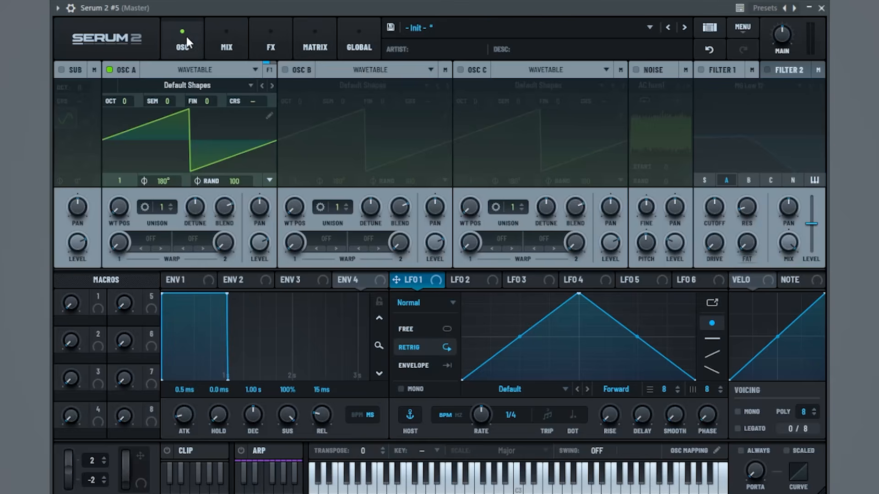
key("space")
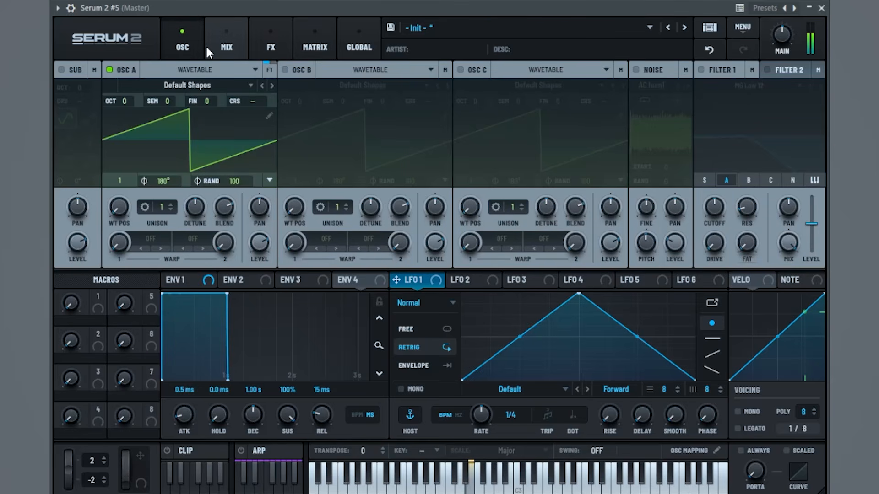
left_click(193, 87)
mouse_move(183, 102)
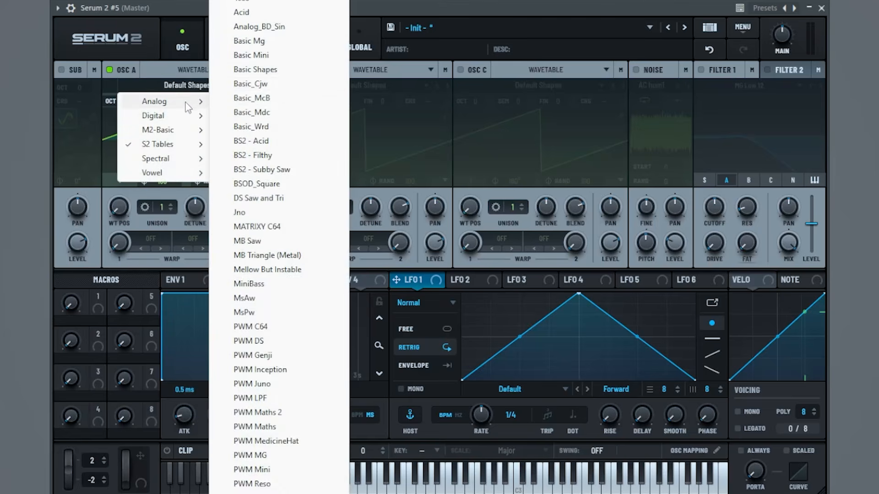
left_click(255, 69)
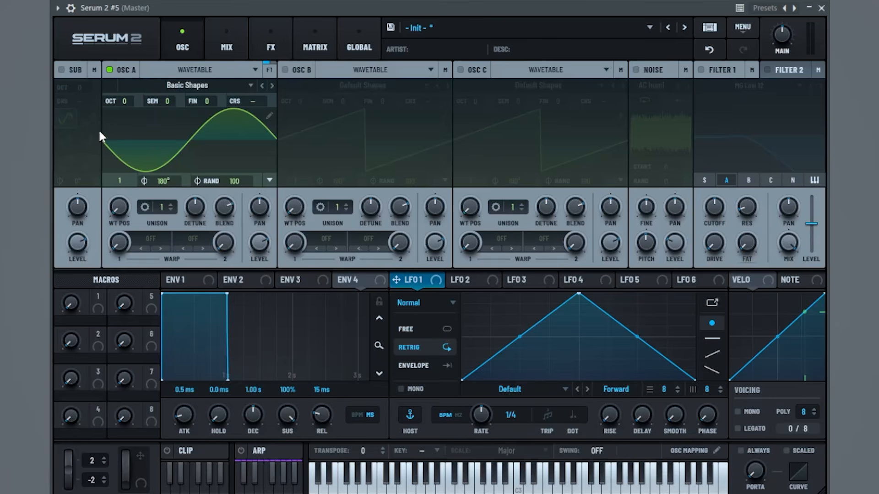
scroll(133, 97, "down", 1)
mouse_move(264, 251)
left_click_drag(234, 177, 205, 437)
Switch on oscillator B and load the HarmonicSeries wavetable into it
left_click(284, 70)
left_click(362, 85)
mouse_move(339, 117)
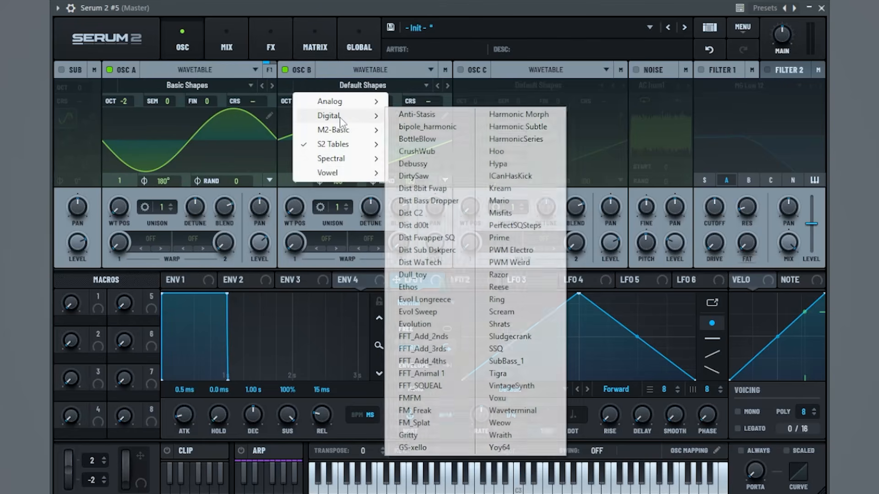
left_click(520, 139)
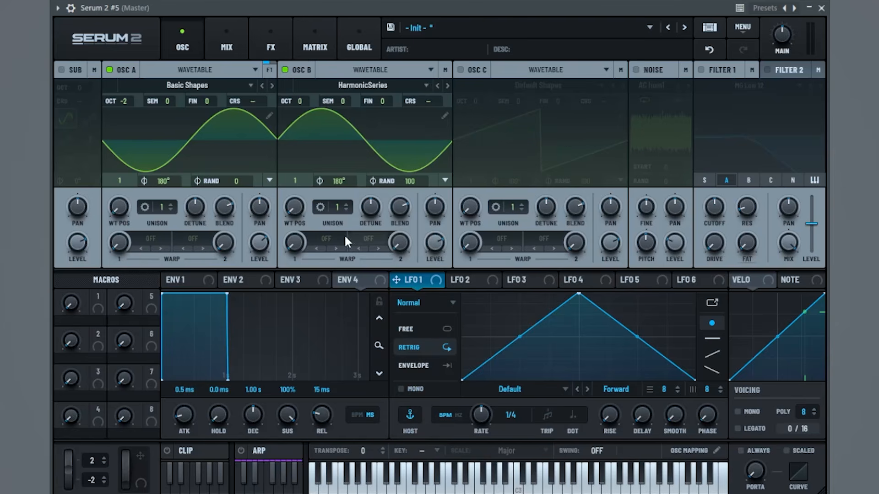
Set oscillator B to WT position 7, -3 octaves, +7 semitones, random 0, level about 46%; enable Filter 1
left_click_drag(297, 211, 317, 190)
left_click_drag(302, 100, 299, 108)
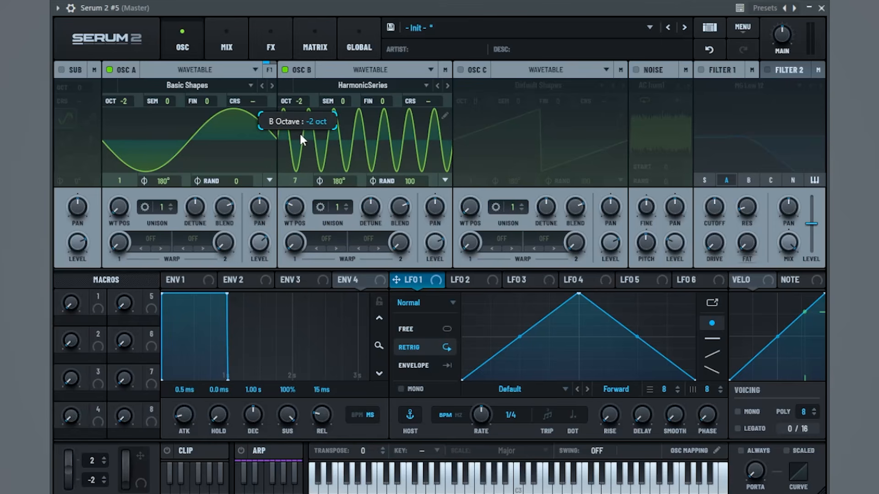
left_click_drag(350, 100, 368, 81)
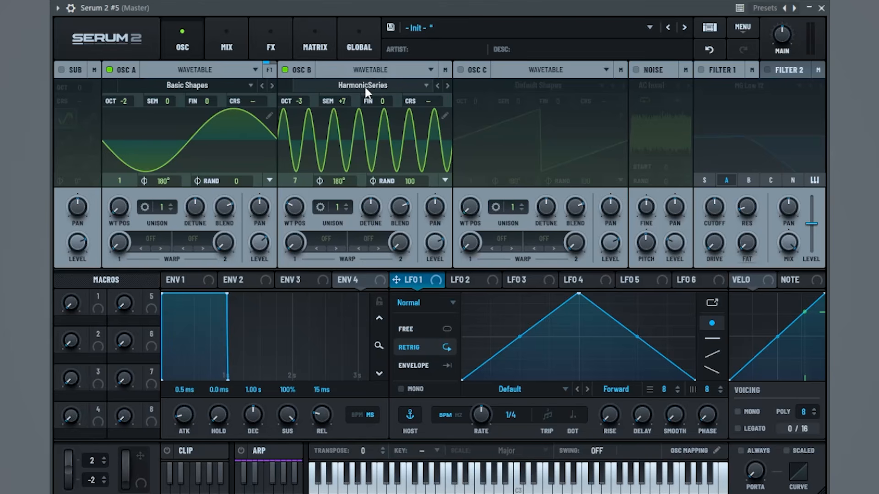
left_click_drag(412, 174, 398, 447)
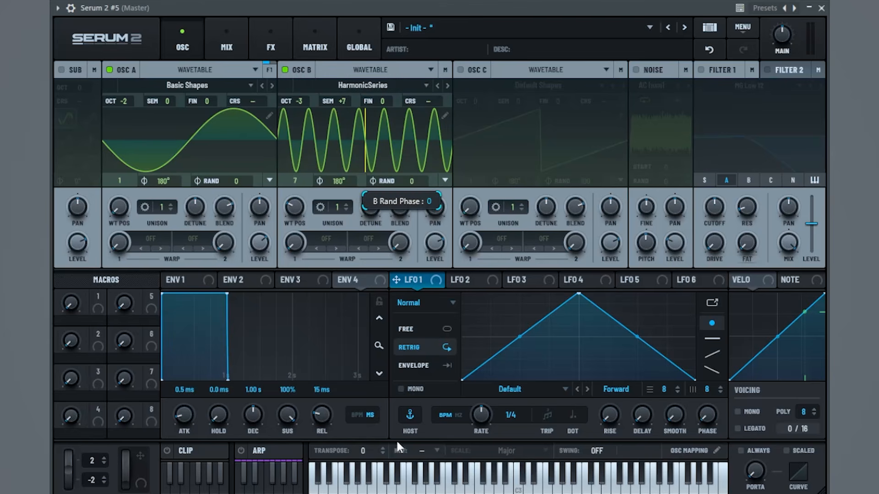
left_click_drag(438, 241, 412, 462)
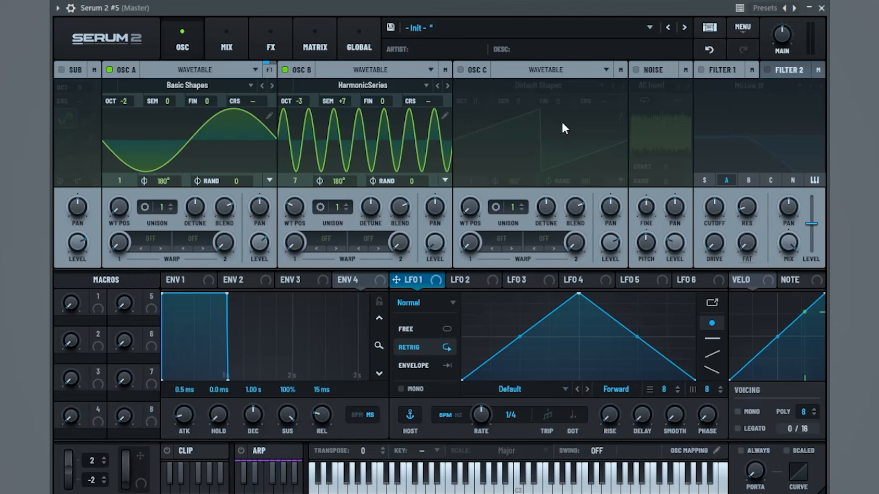
left_click(702, 70)
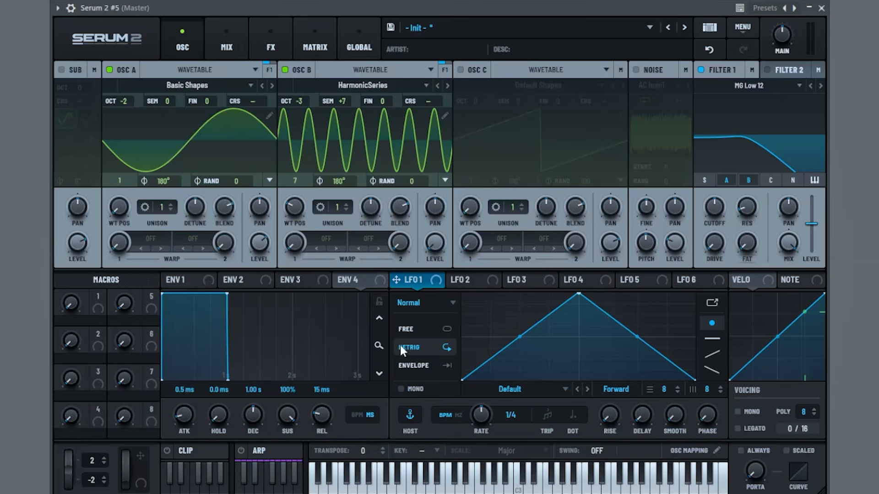
Make LFO 1 a 2-bar envelope with a rise-hold-fall plateau and route it to oscillator B's level
left_click(434, 366)
left_click_drag(481, 415, 484, 446)
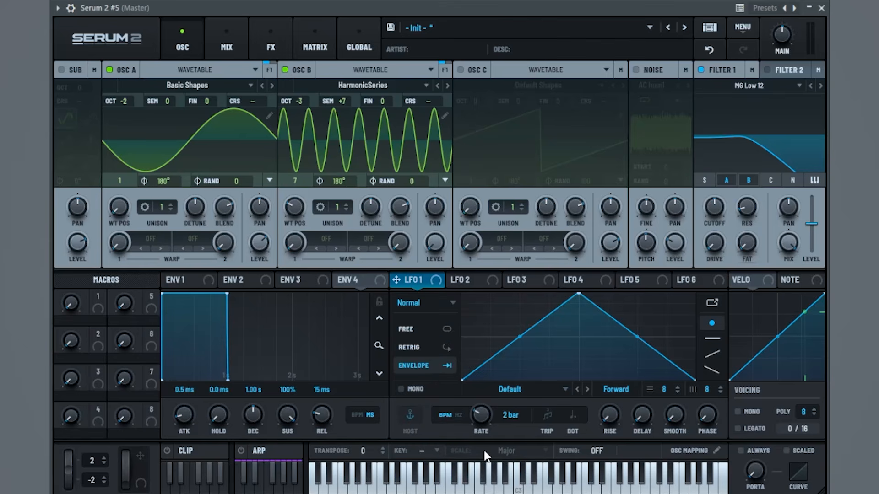
left_click_drag(578, 293, 478, 254)
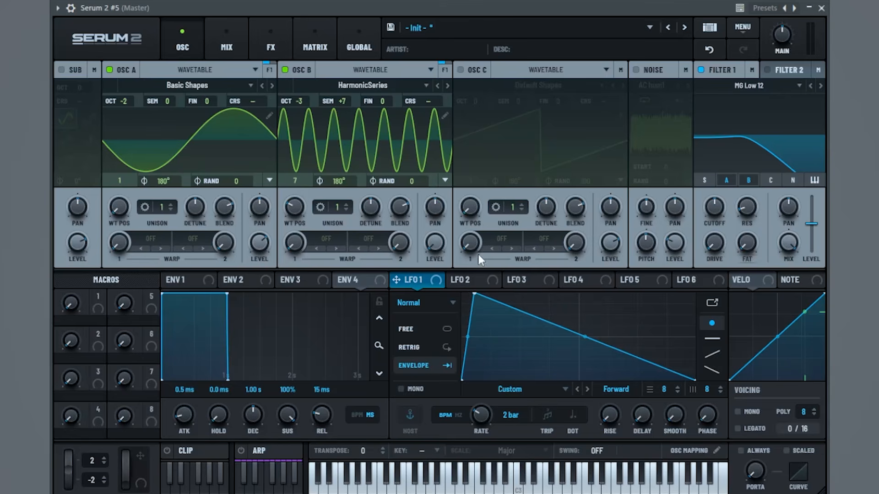
left_click_drag(544, 342, 660, 251)
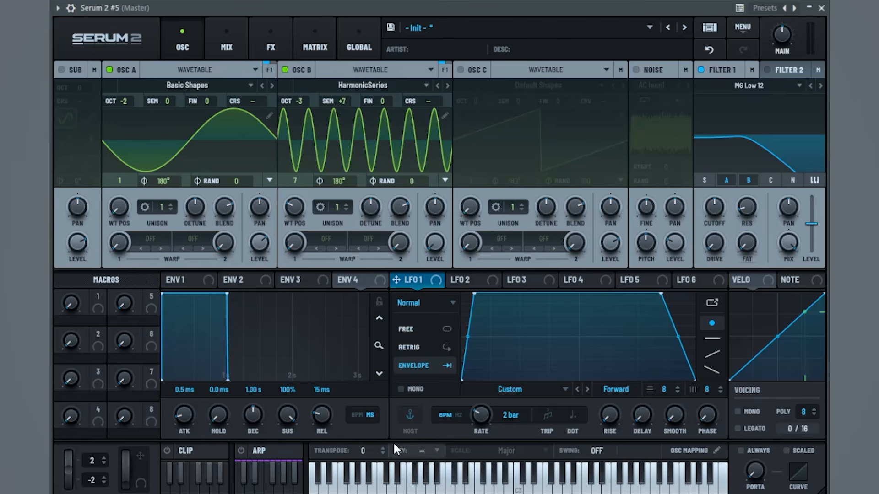
left_click_drag(416, 280, 434, 243)
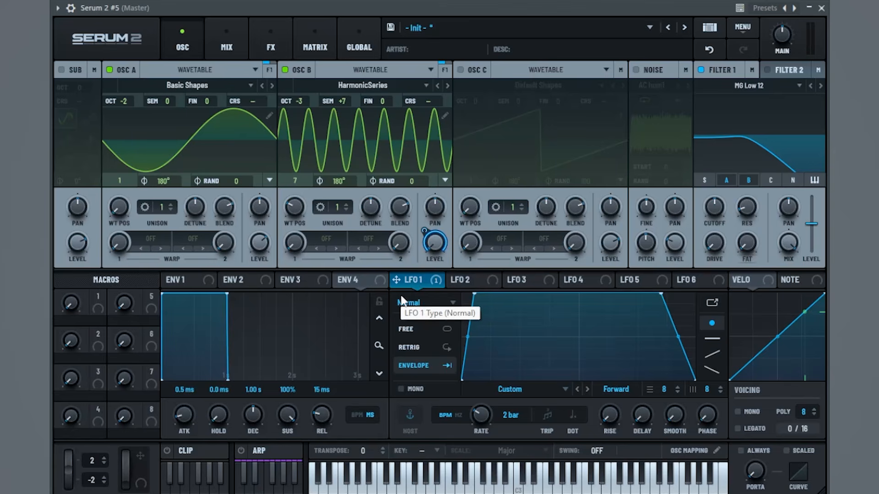
left_click(151, 239)
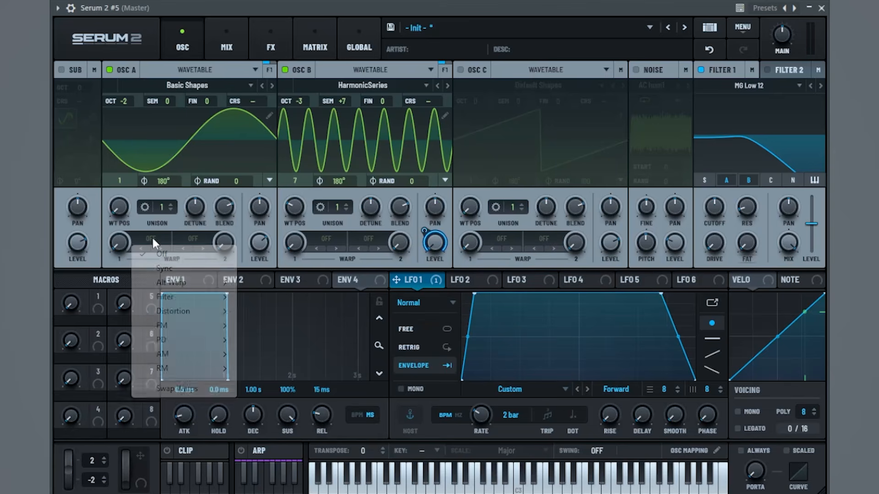
Set oscillator A's warp to PD (B) and modulate its amount with LFO 1 at a 31% range
mouse_move(161, 325)
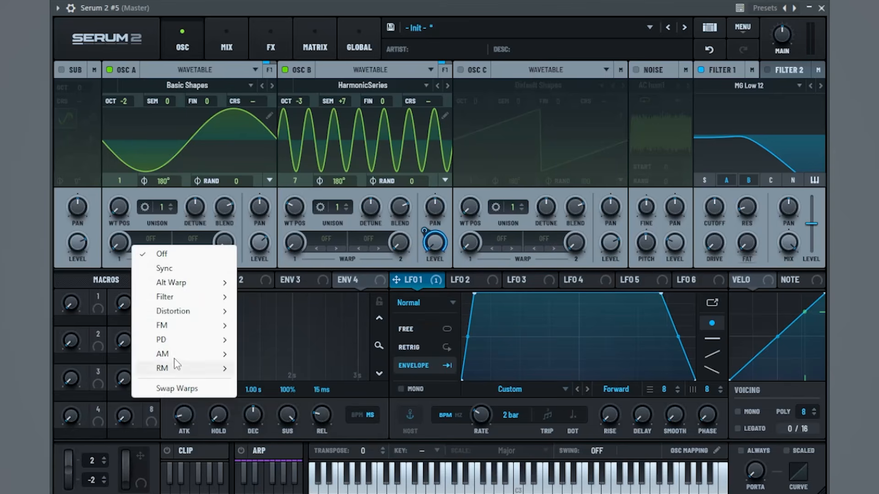
mouse_move(183, 343)
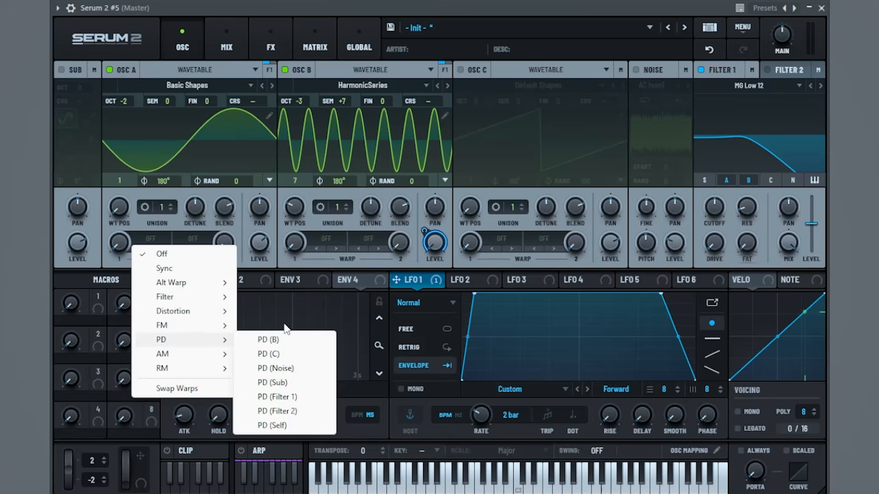
left_click(274, 342)
left_click_drag(418, 279, 107, 287)
mouse_move(110, 228)
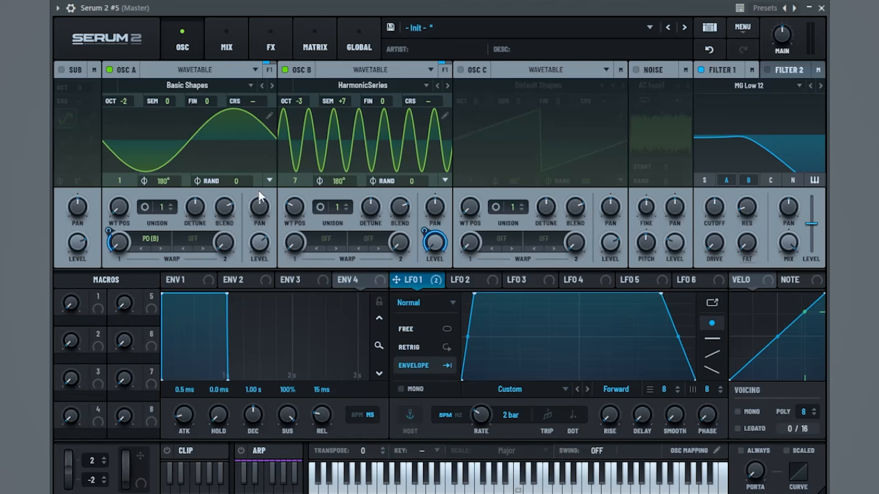
Add Hyper/Dimension ahead of the distortion with its size lowered to about 7%
left_click(277, 47)
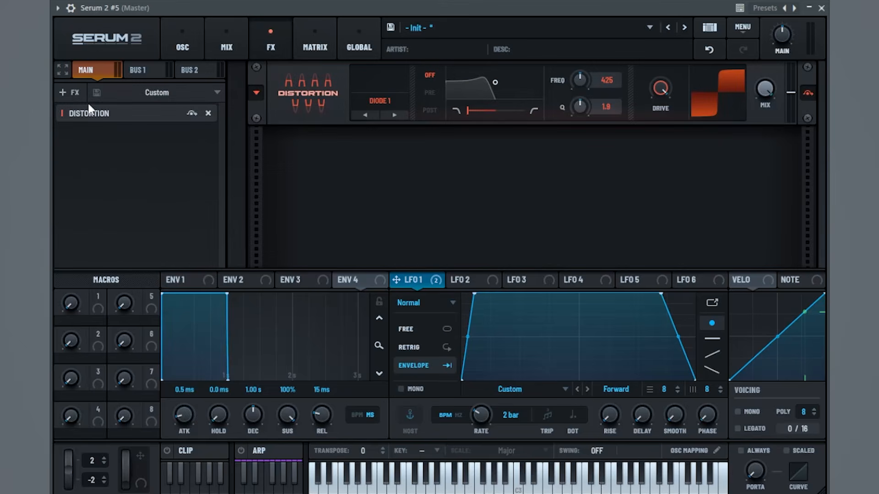
left_click(71, 91)
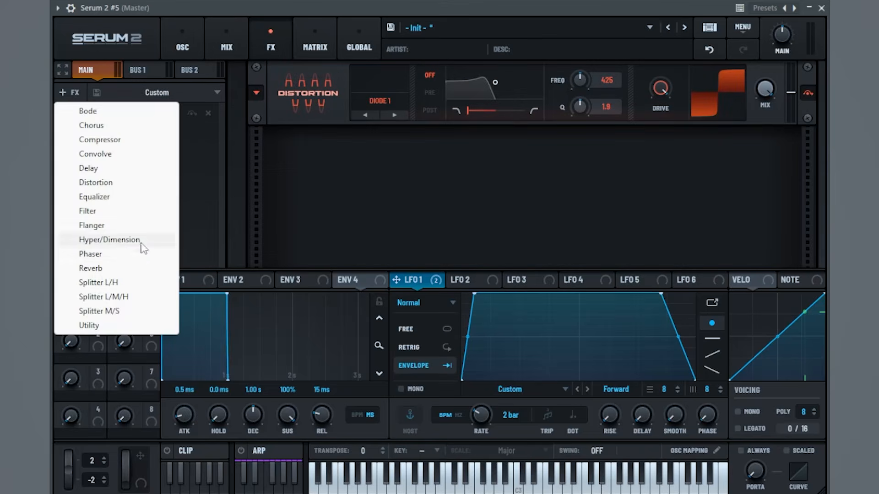
left_click(140, 243)
left_click_drag(144, 138, 150, 108)
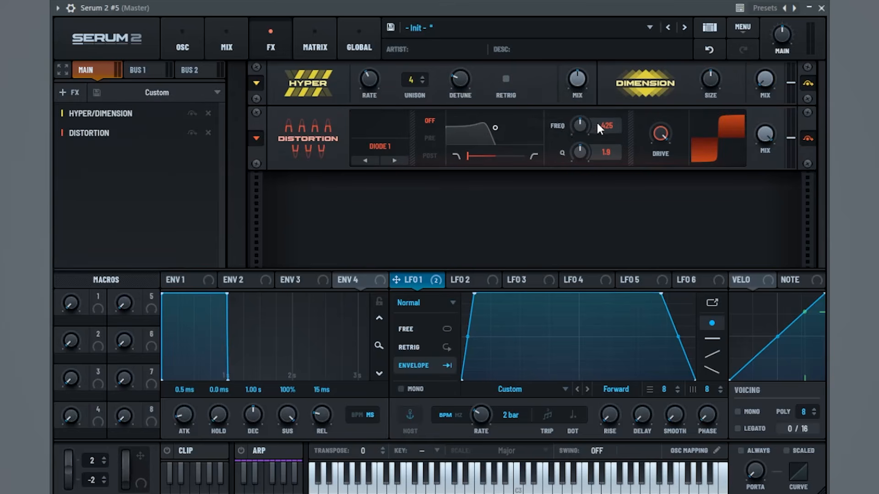
left_click_drag(712, 81, 692, 134)
Add a Compressor with gain 12.6 dB, below ratio 0.75, and high and low bands at 5.2
left_click(73, 92)
left_click(133, 144)
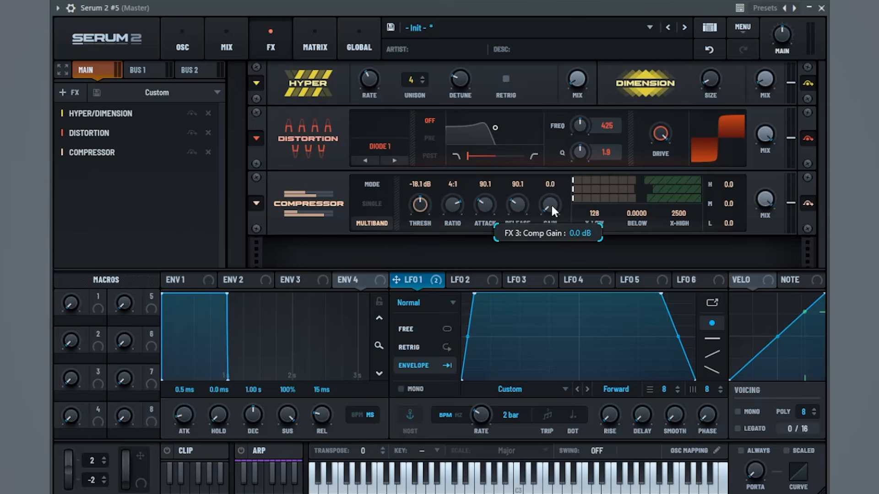
left_click_drag(566, 188, 568, 177)
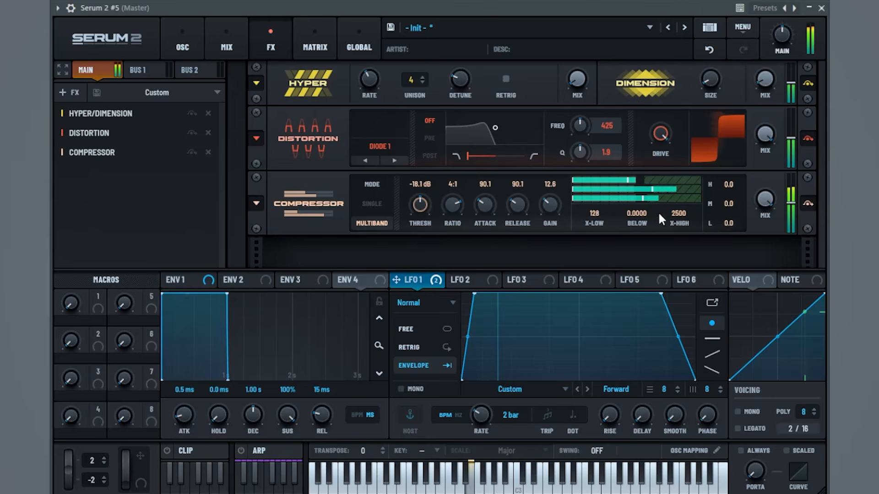
left_click_drag(643, 219, 683, 129)
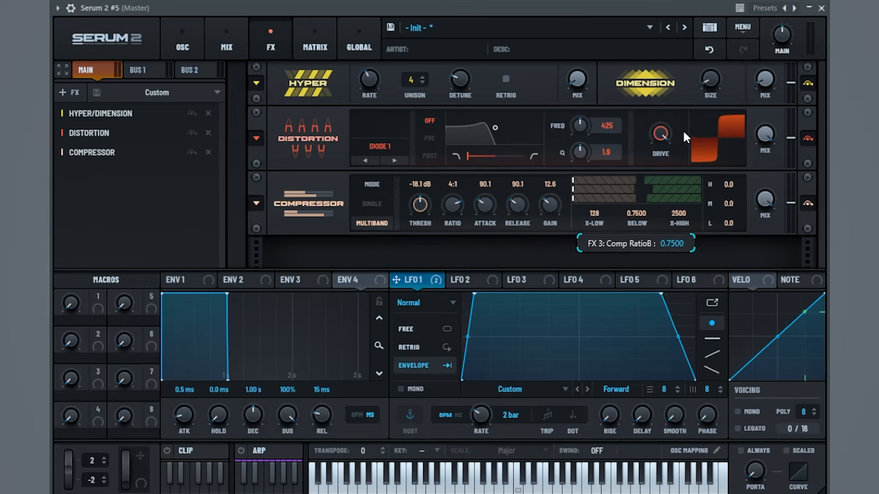
mouse_move(727, 220)
left_mouse_down()
mouse_move(740, 225)
mouse_move(743, 215)
left_mouse_up()
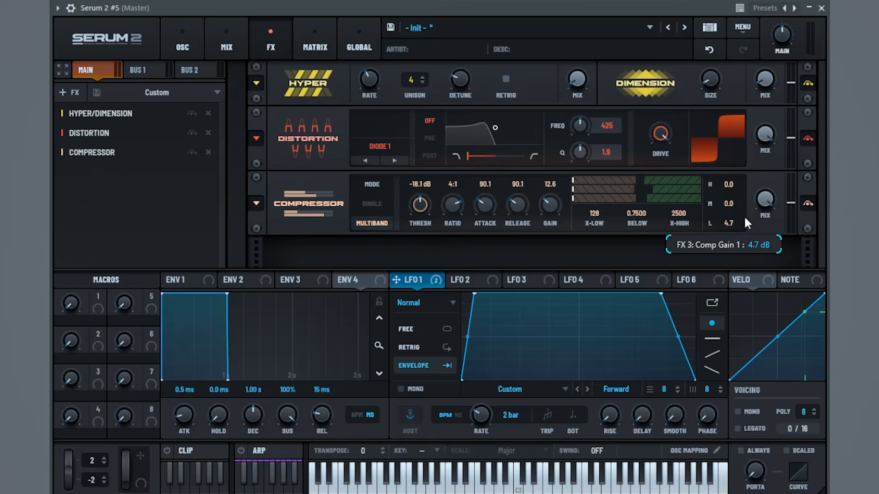
left_click_drag(741, 179, 742, 172)
left_click_drag(728, 229, 729, 223)
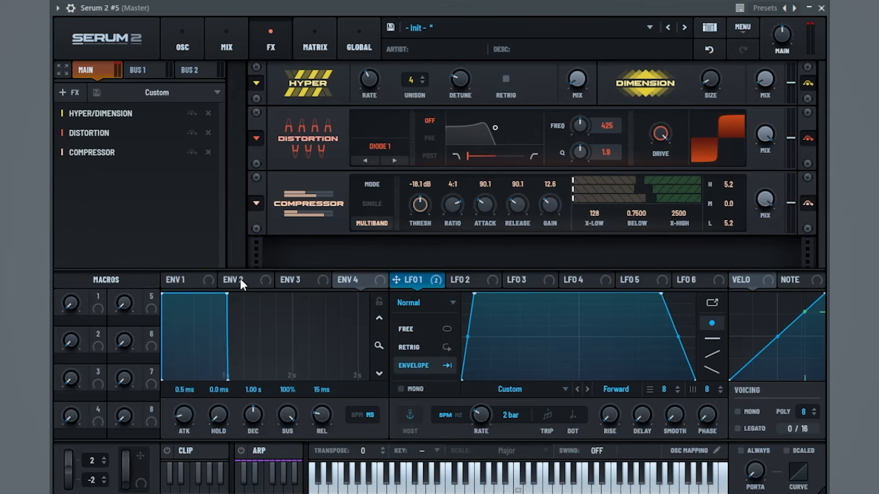
Add an Equalizer to the end of the FX chain with its high band gain at 4.0 dB
left_click(73, 89)
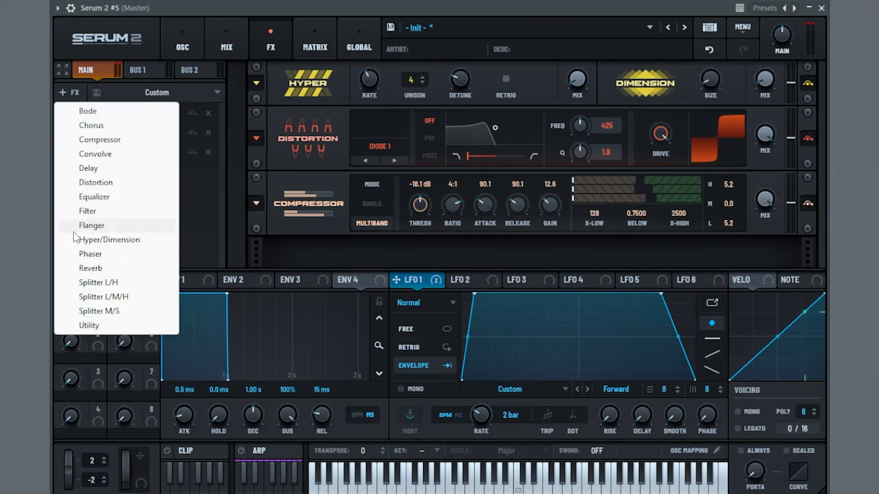
left_click(114, 196)
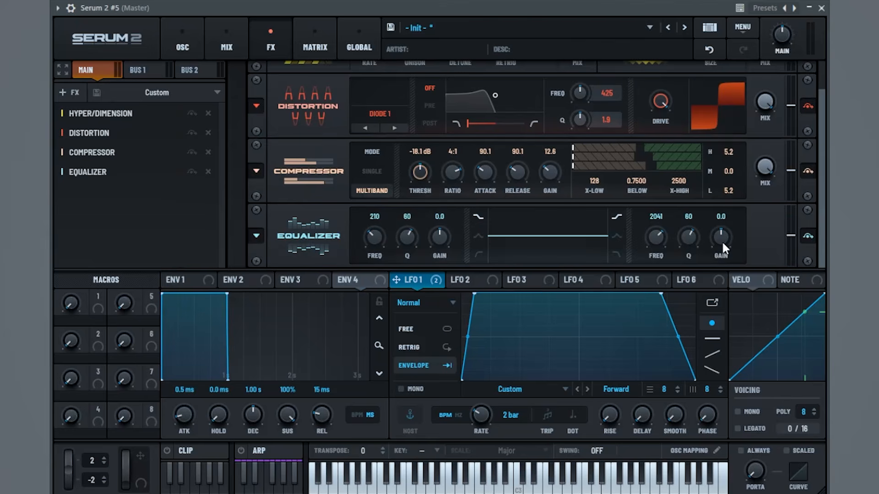
left_click_drag(716, 242, 727, 241)
Drag LFO 2's peak point to the right edge to form a rising ramp, then audition it
left_click(459, 280)
left_click_drag(579, 295, 761, 212)
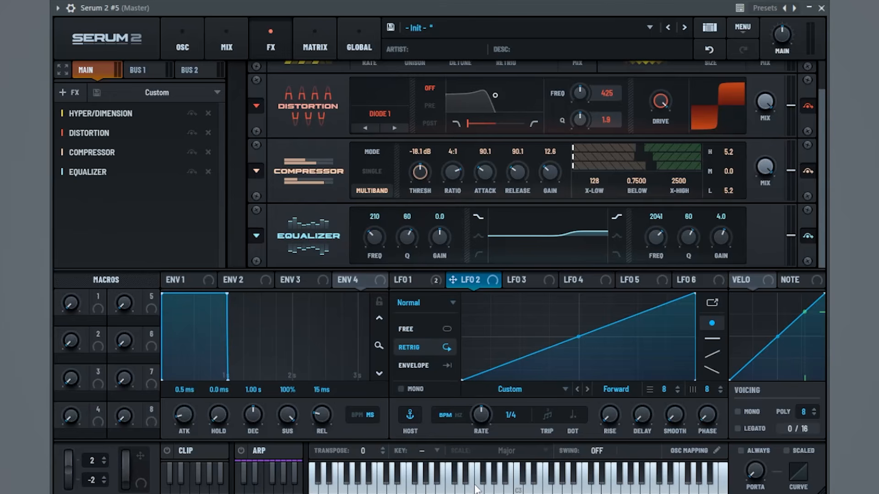
key("space")
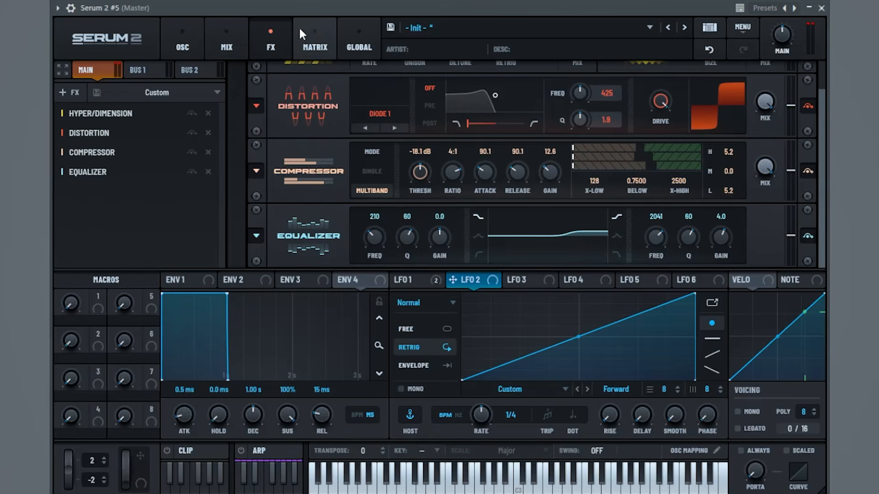
In matrix row 3, route LFO 2 to Main Tuning at about -1%, and set LFO 2's rate to 2 bars
left_click(312, 28)
left_click(122, 144)
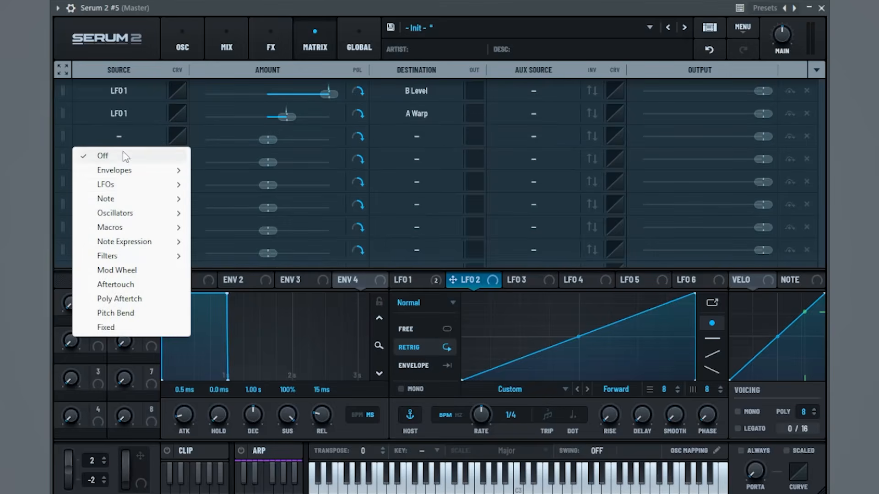
mouse_move(182, 186)
left_click(234, 201)
left_click(403, 133)
mouse_move(437, 421)
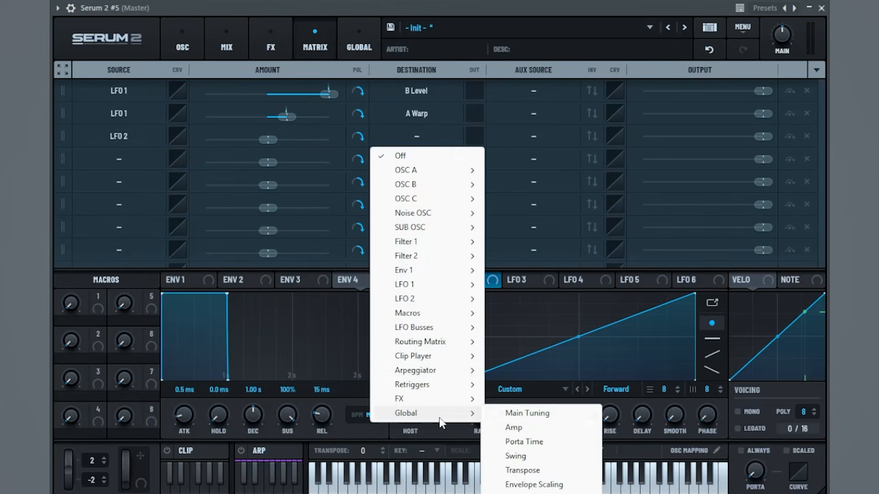
left_click(527, 414)
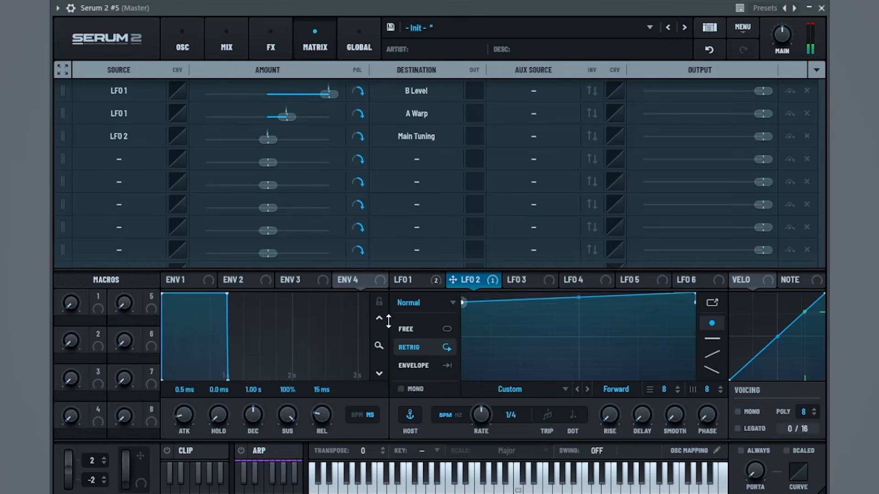
mouse_move(270, 141)
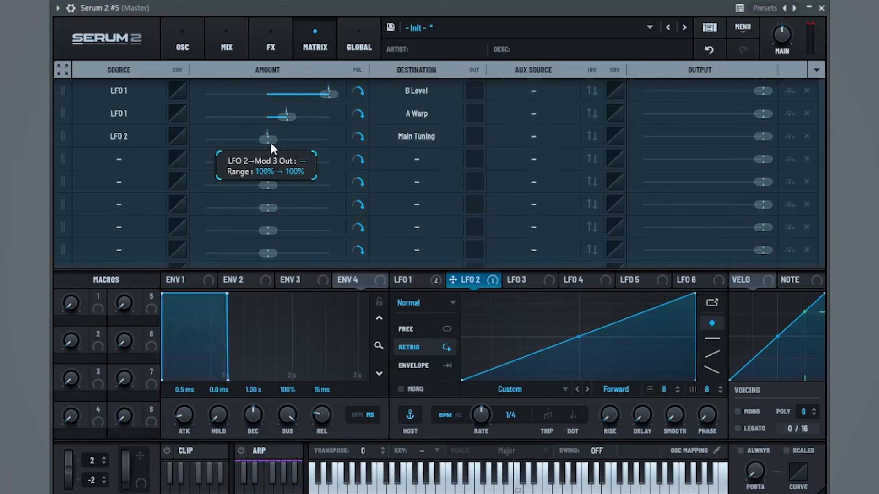
left_click_drag(271, 142, 271, 143)
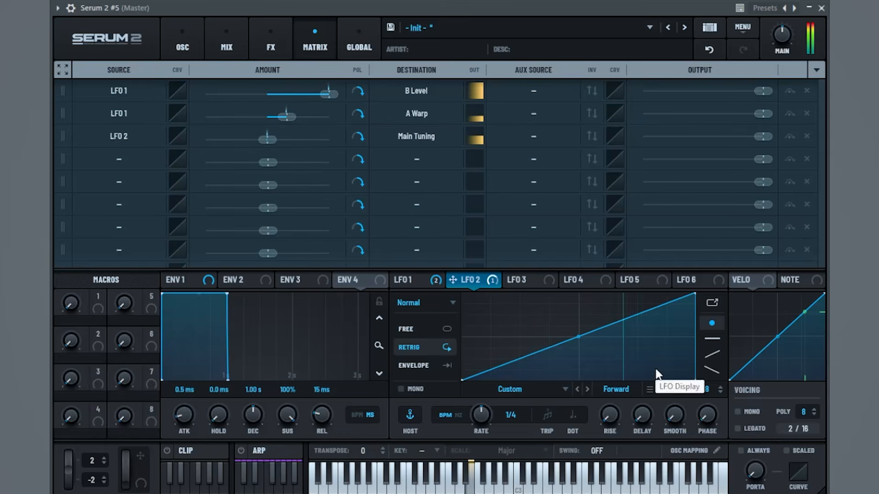
left_click_drag(481, 418, 471, 433)
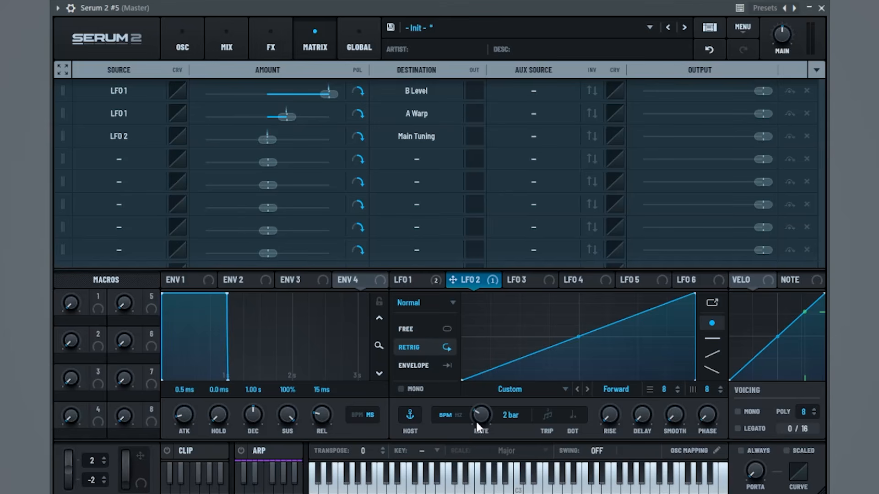
Put LFO 2 in envelope mode and reshape its points back into a rising ramp
left_click(433, 366)
key("space")
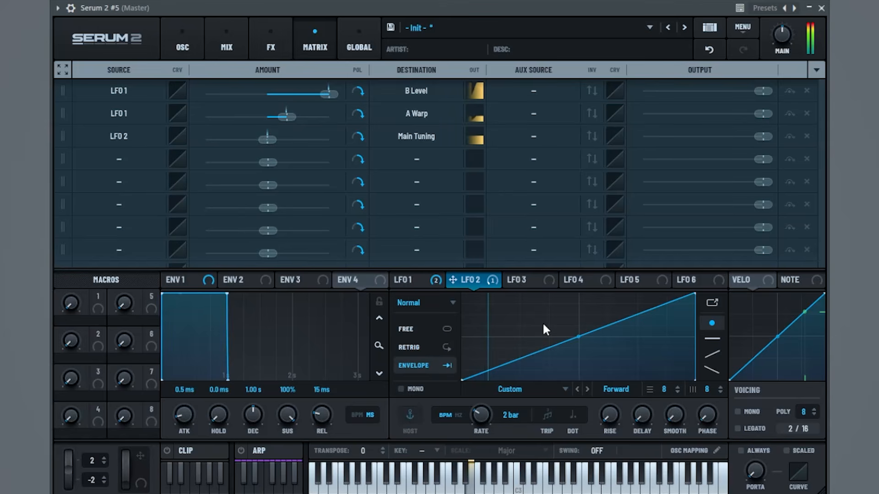
left_click(419, 281)
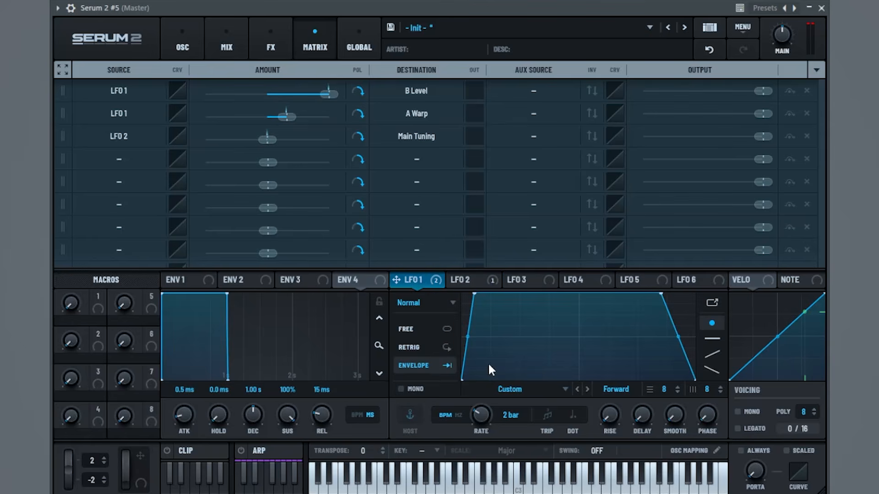
left_click(452, 284)
left_click_drag(473, 376, 463, 293)
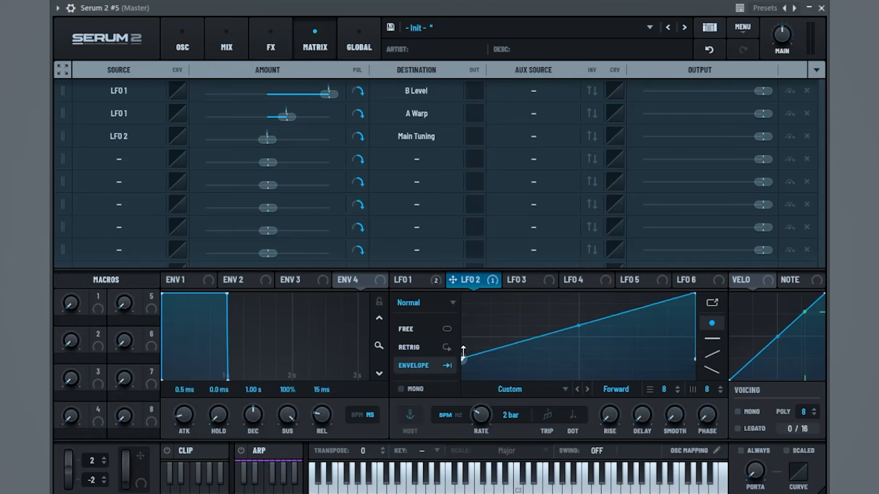
left_click_drag(691, 297, 694, 379)
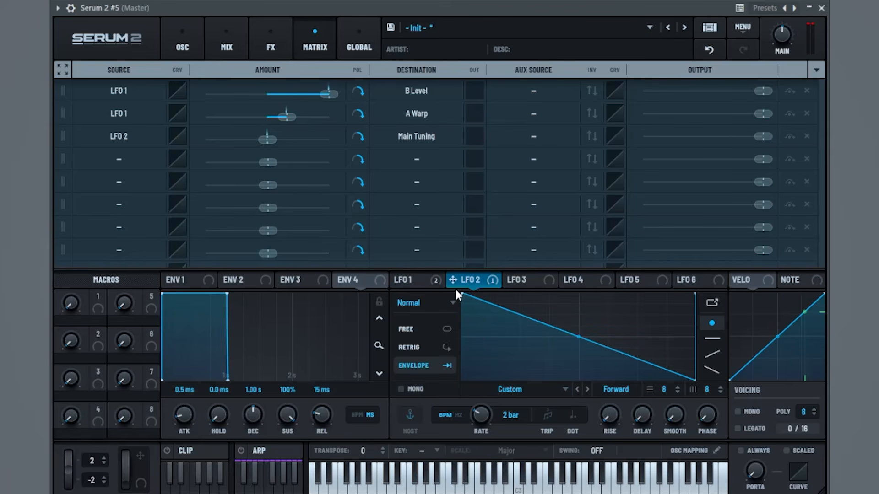
left_click_drag(462, 295, 398, 439)
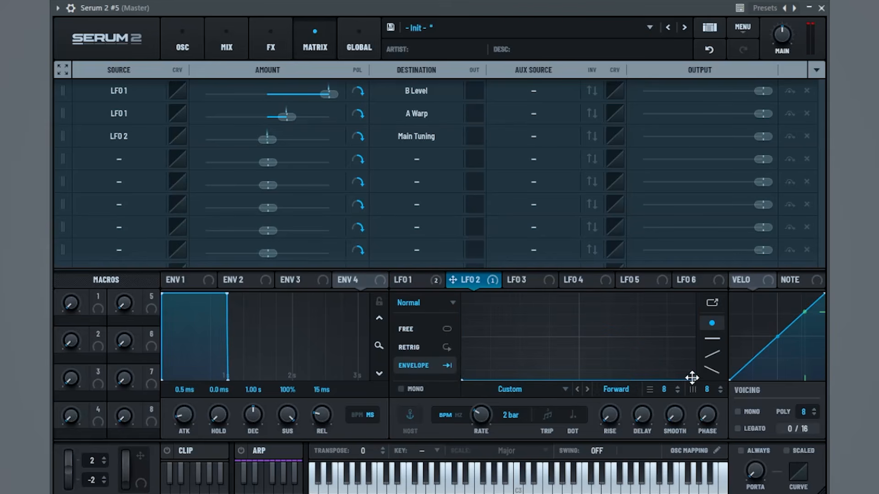
left_click_drag(691, 377, 695, 295)
Settle LFO 2's Main Tuning modulation amount at -1% and return to the oscillator page
left_click_drag(271, 140, 268, 139)
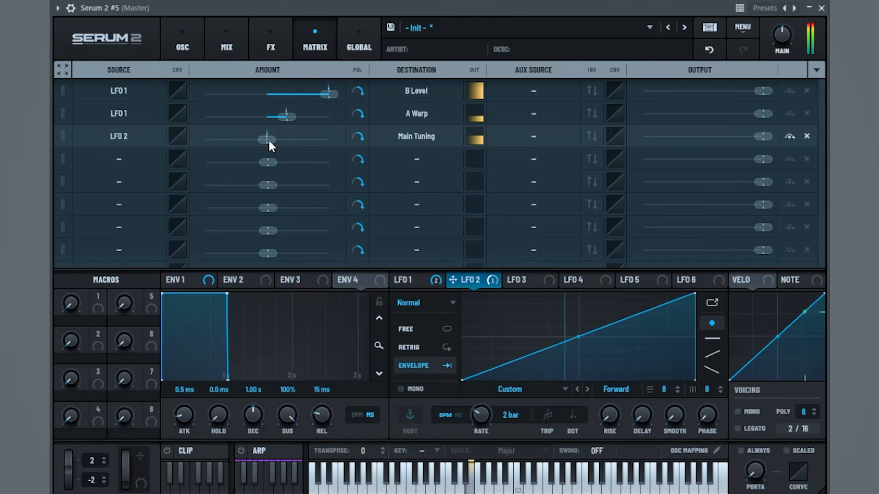
mouse_move(268, 138)
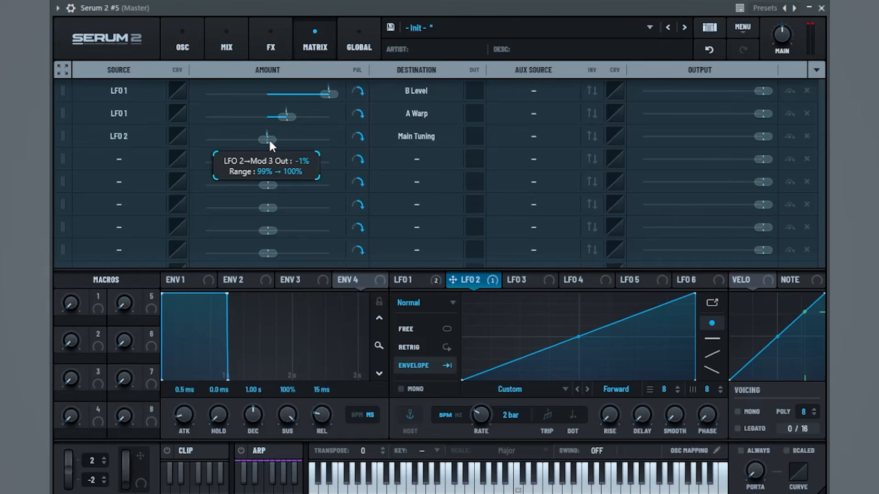
left_click(418, 280)
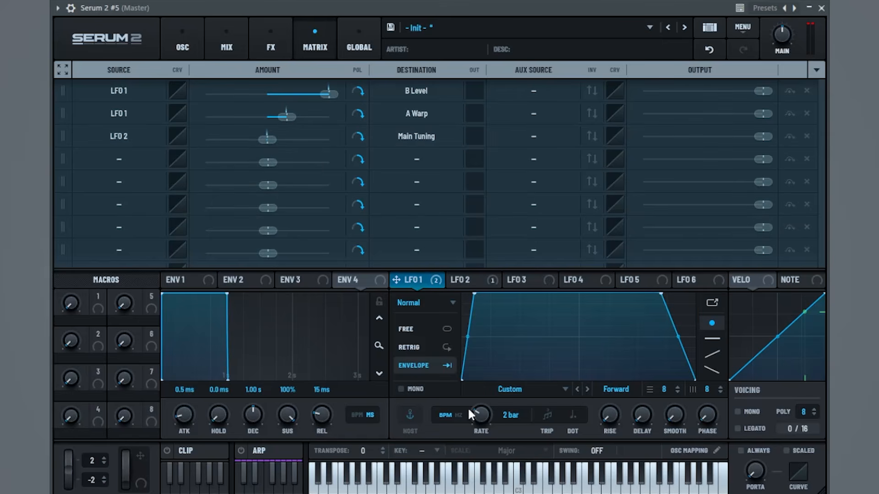
left_click(183, 47)
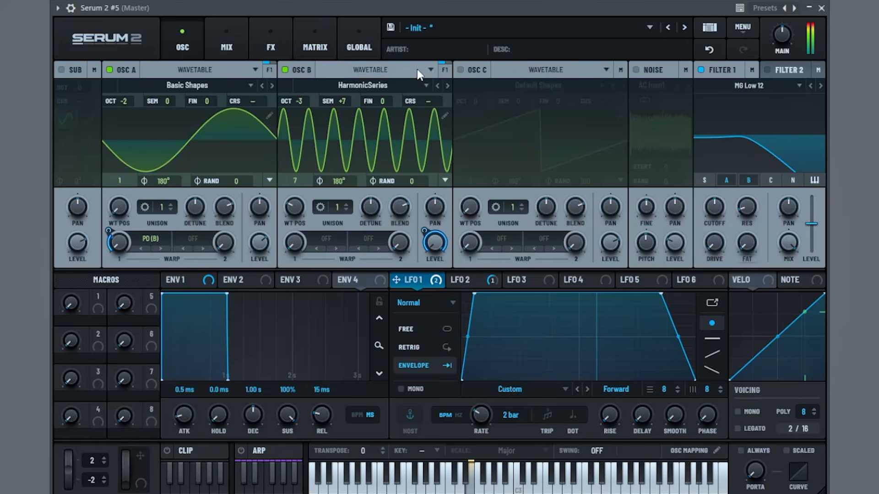
Assign Serum 2 #5 to mixer track 21 in the Channel rack
left_click(216, 27)
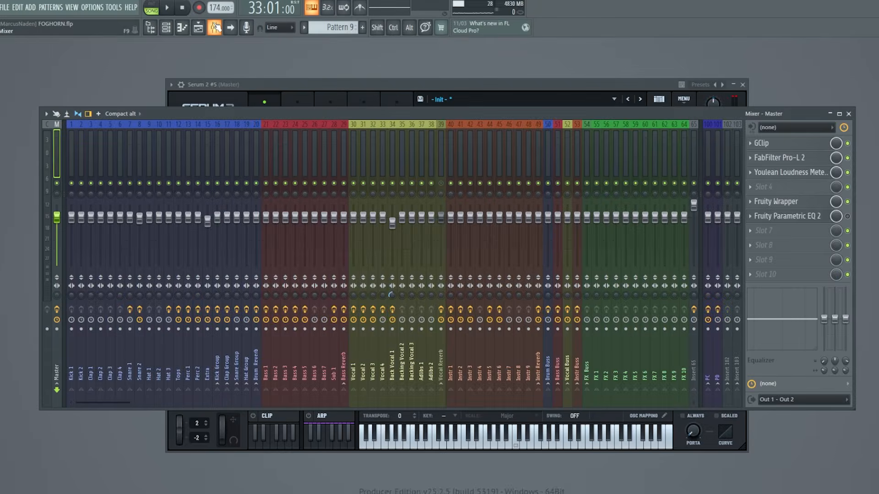
left_click(215, 27)
left_click(166, 27)
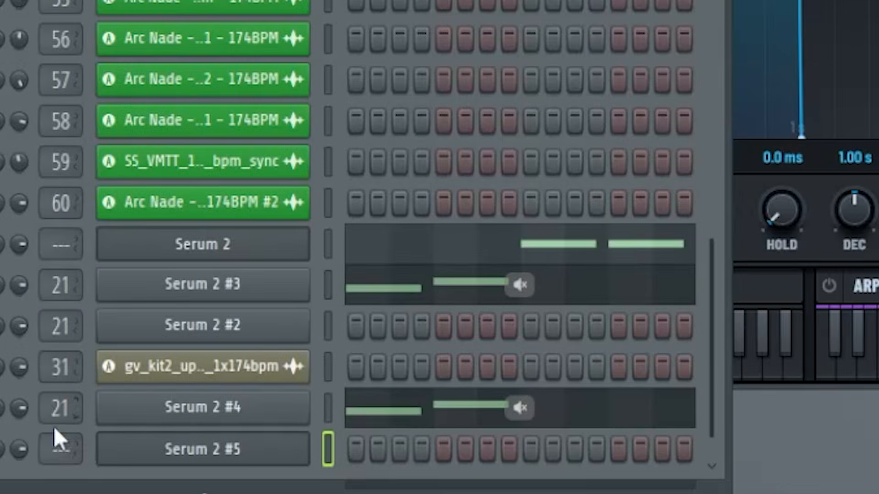
left_click_drag(55, 432, 55, 399)
left_click(166, 28)
Start song playback and open the FabFilter Pro-L 2 limiter on the Bass 1 mixer track
left_click(214, 27)
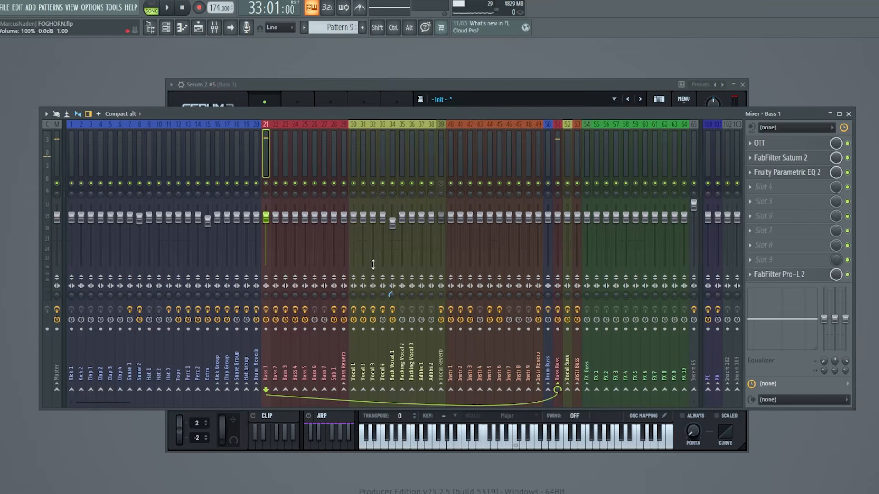
left_click(327, 159)
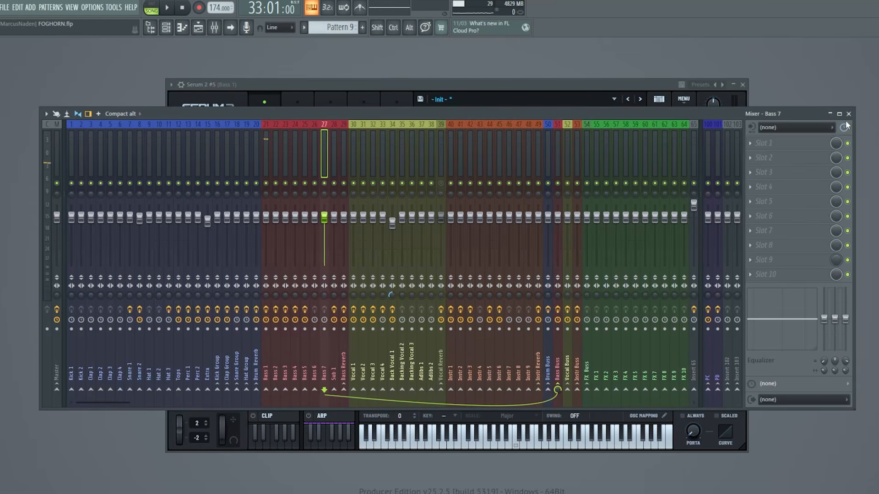
key("F9")
key("F5")
key("space")
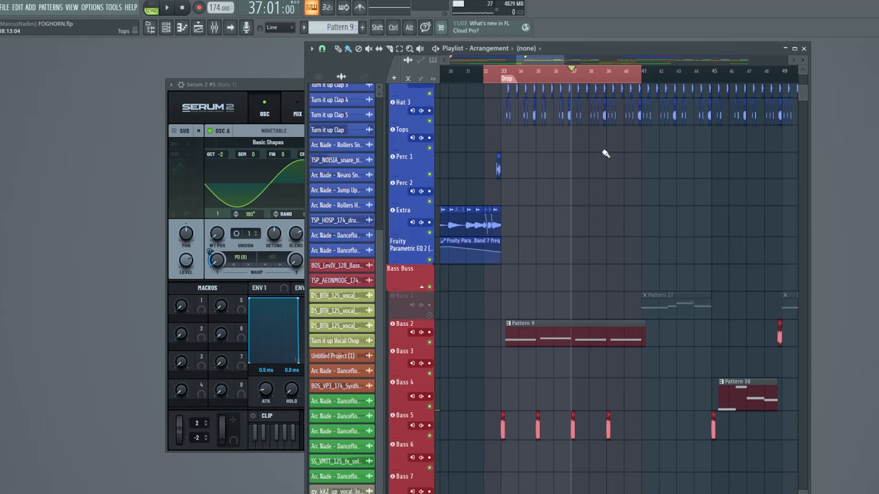
left_click(215, 28)
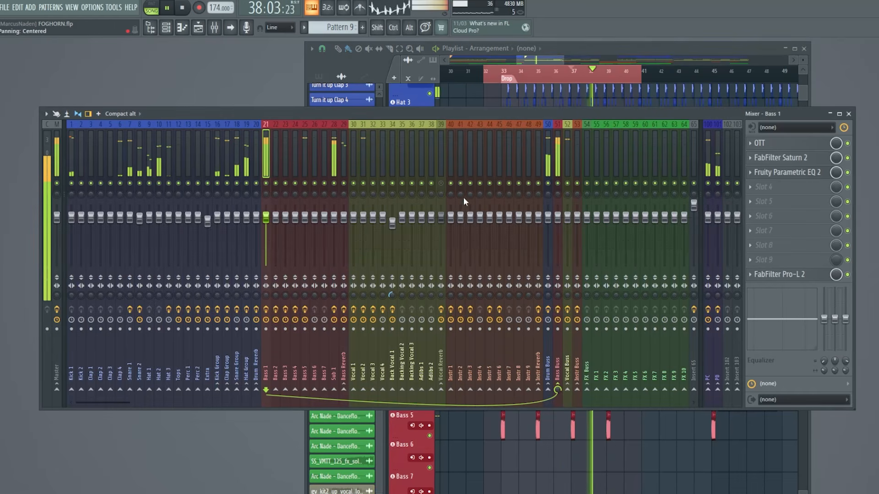
left_click(811, 273)
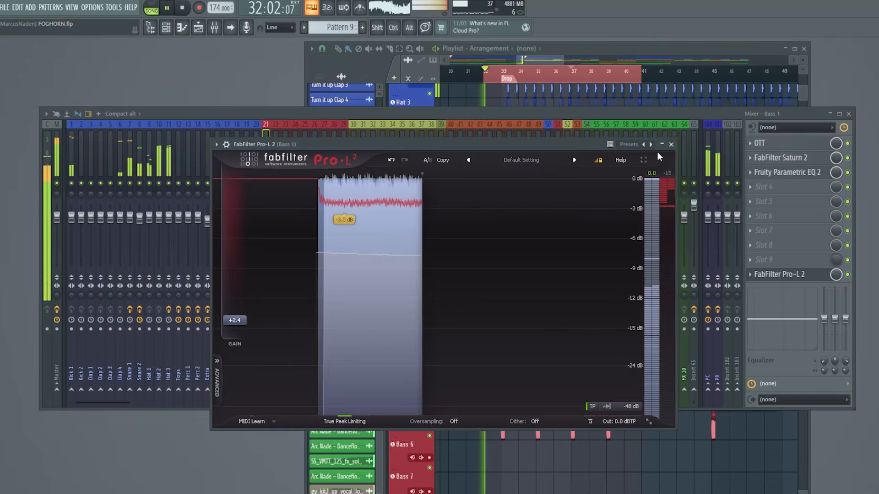